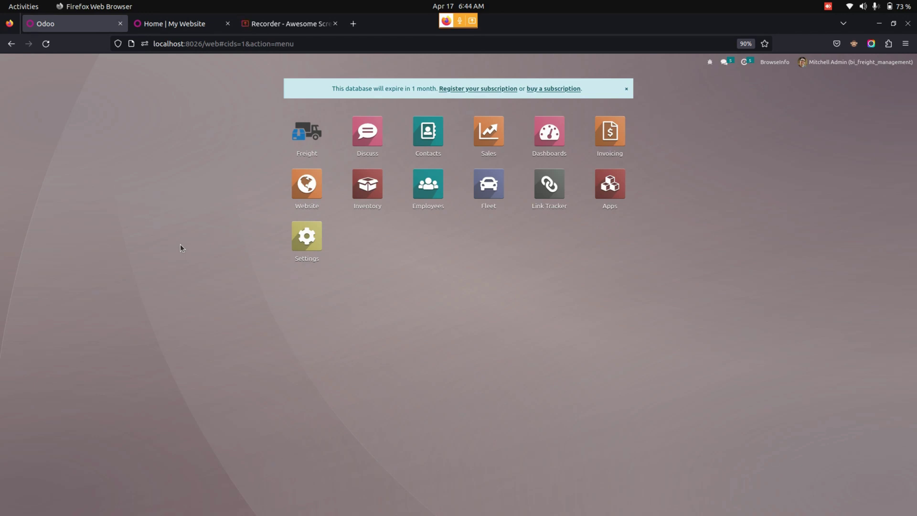
Open the Freight app and review its configured ports, vessels and airlines.
left_click(300, 139)
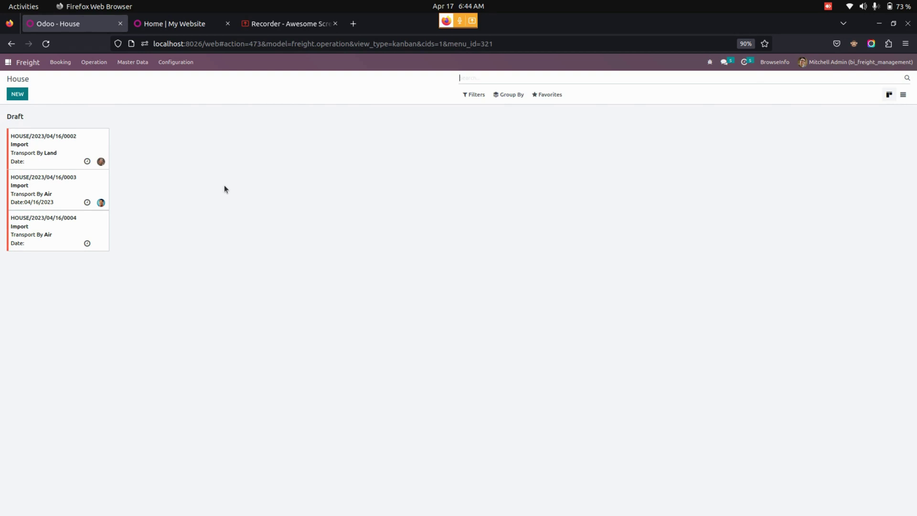
left_click(180, 64)
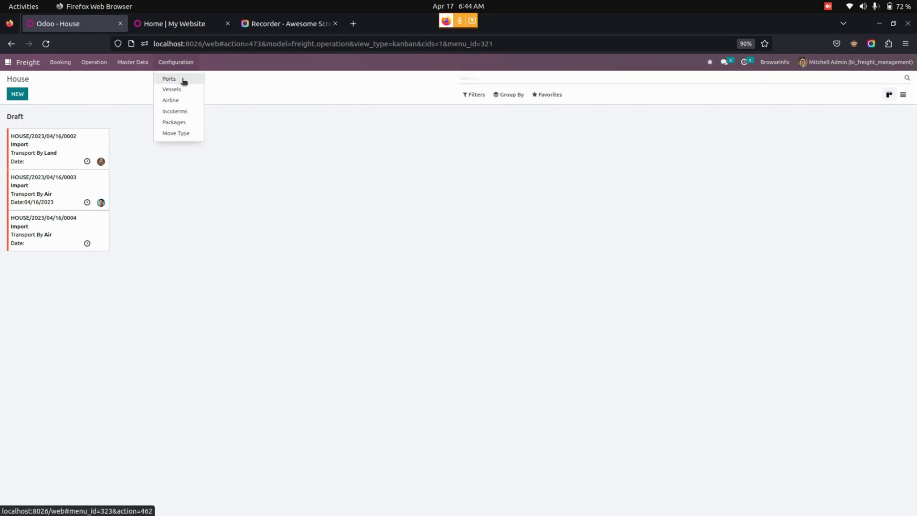
left_click(184, 81)
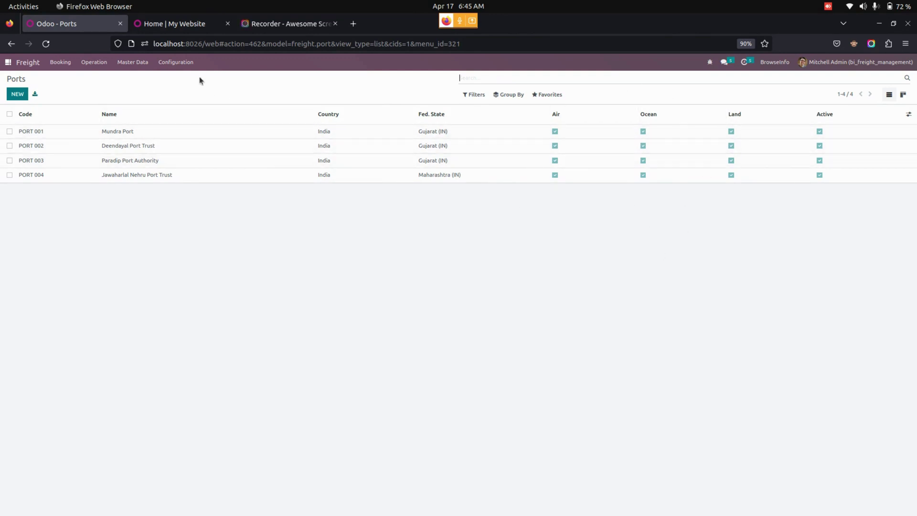
left_click(183, 63)
left_click(184, 89)
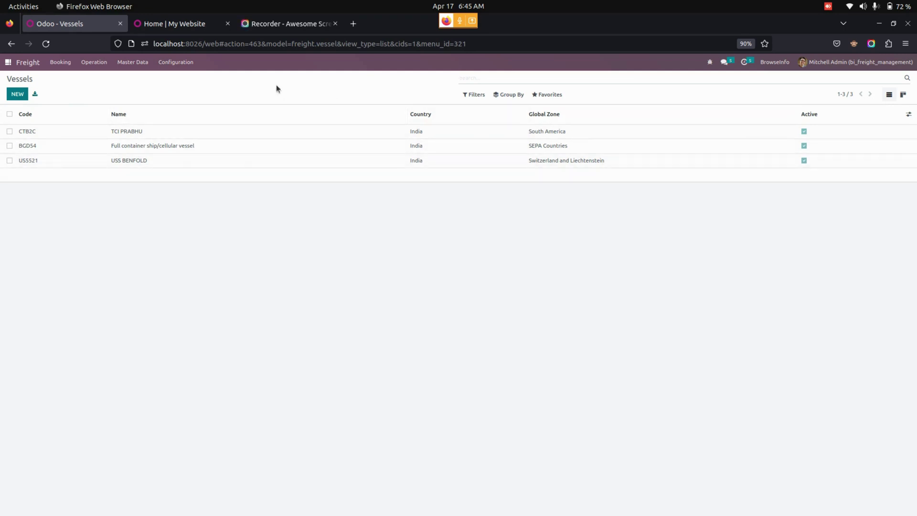
left_click(193, 65)
left_click(186, 100)
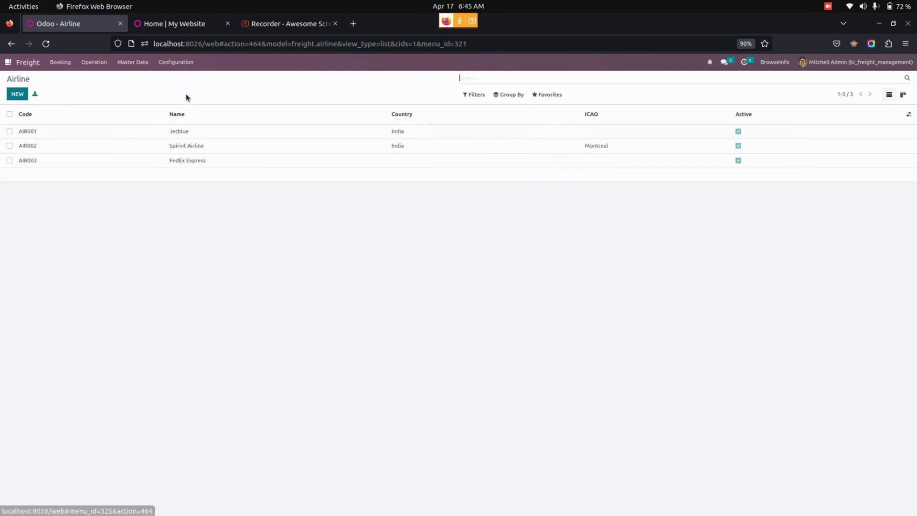
Review the configured incoterms, packages and move types in the Freight app.
left_click(179, 65)
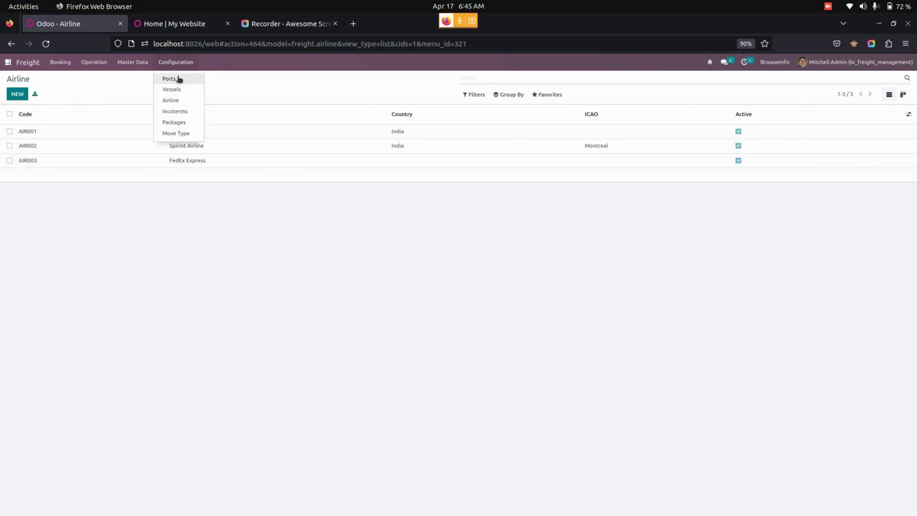
left_click(185, 111)
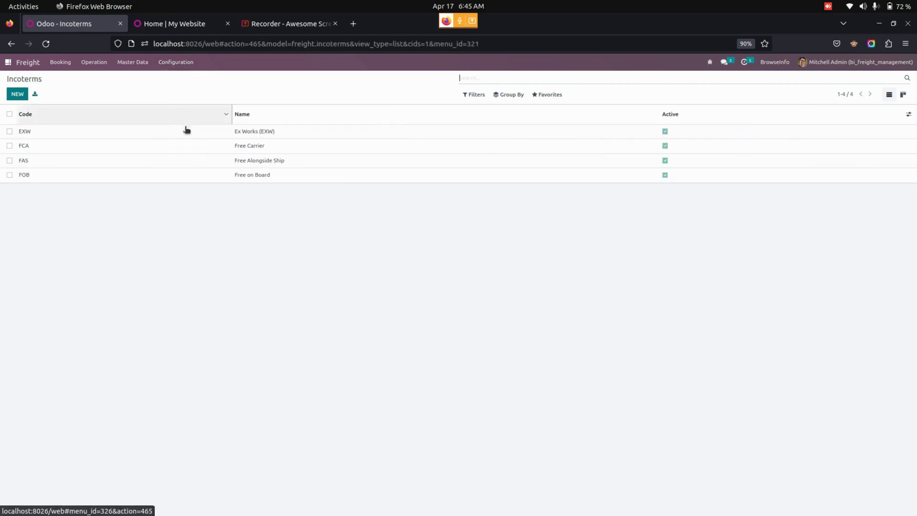
left_click(176, 62)
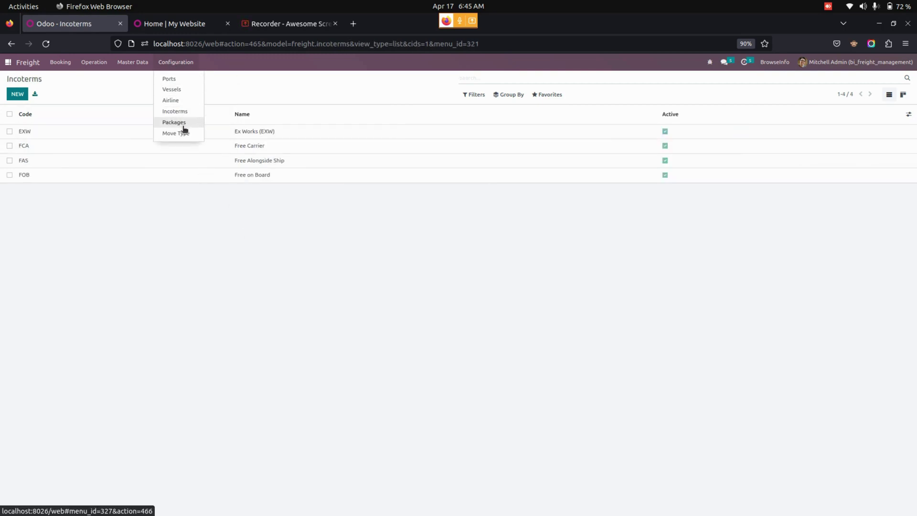
left_click(183, 125)
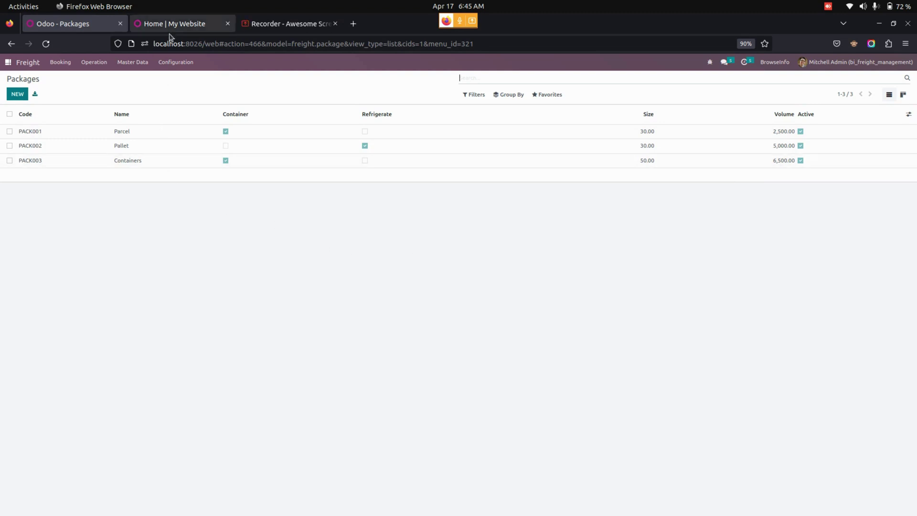
left_click(171, 64)
left_click(183, 134)
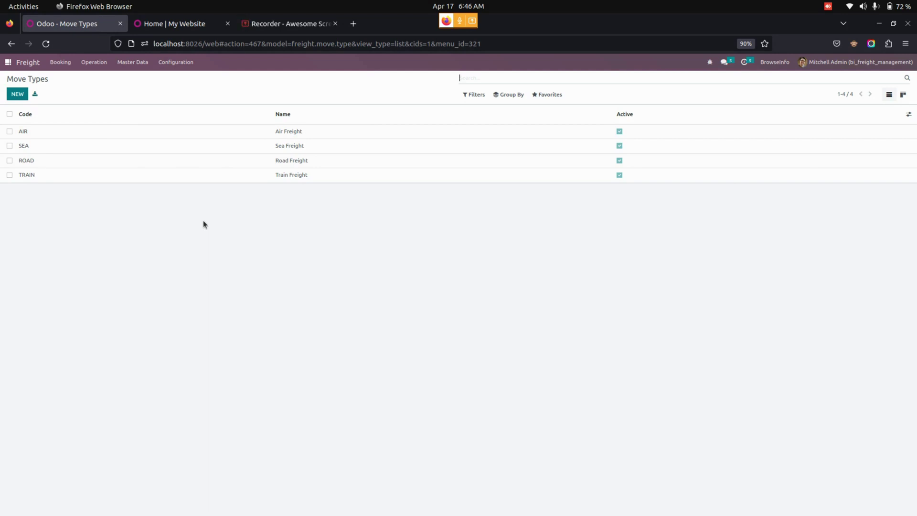
Review the Freight master data, viewing the service products, and return to the home screen of apps.
left_click(137, 64)
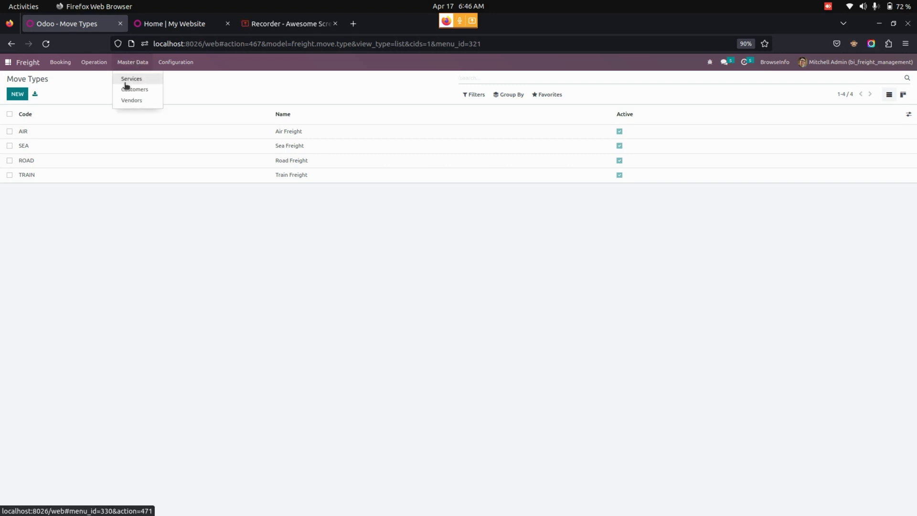
left_click(134, 79)
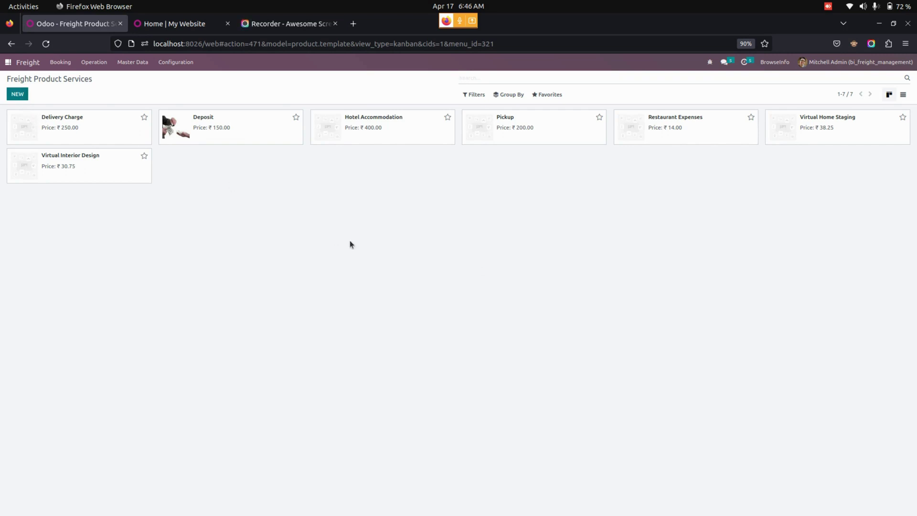
left_click(135, 63)
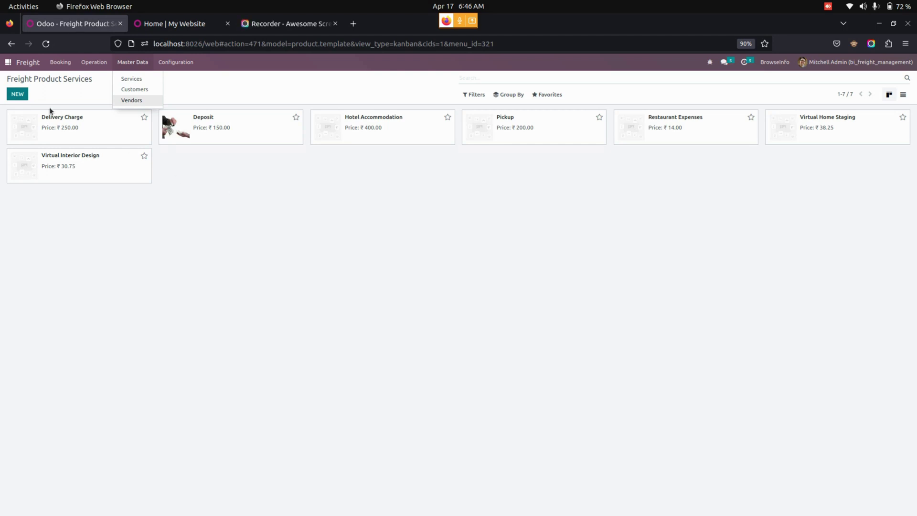
key("alt+h")
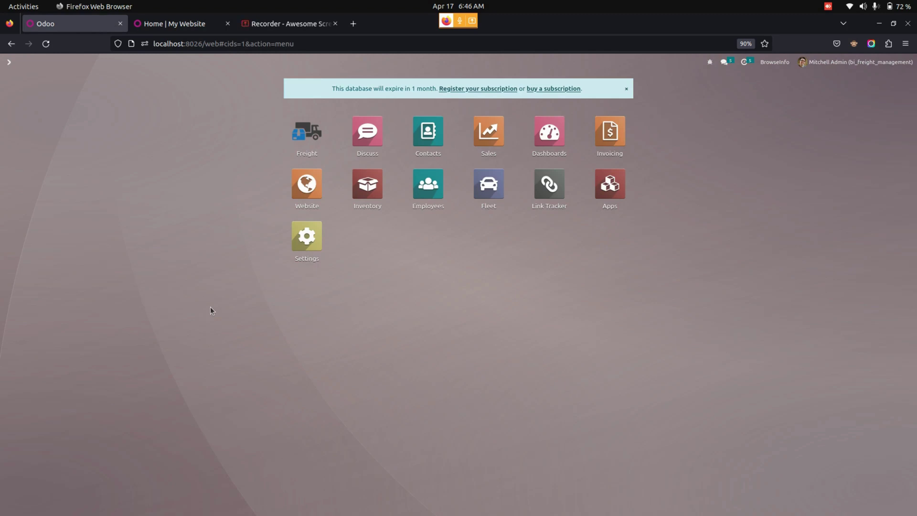
Start a new booking on the website with operation House, direction Import and transport Air.
left_click(172, 24)
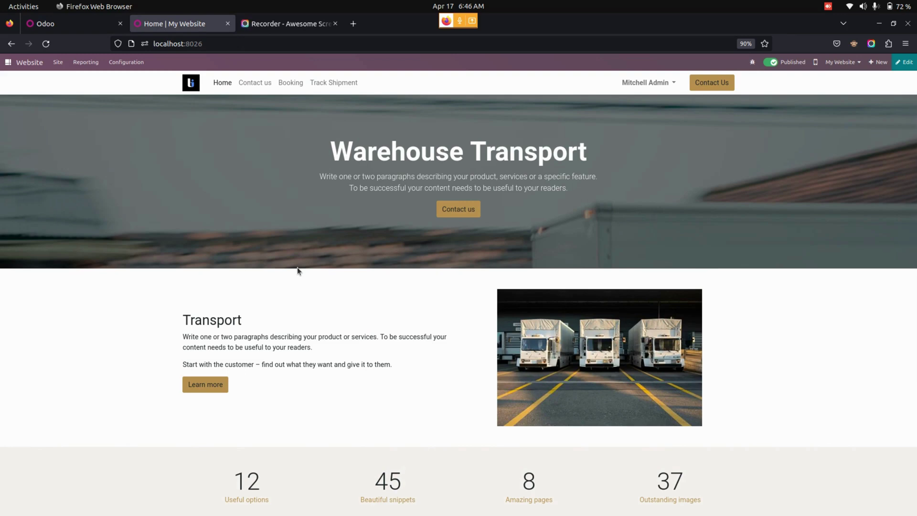
left_click(291, 87)
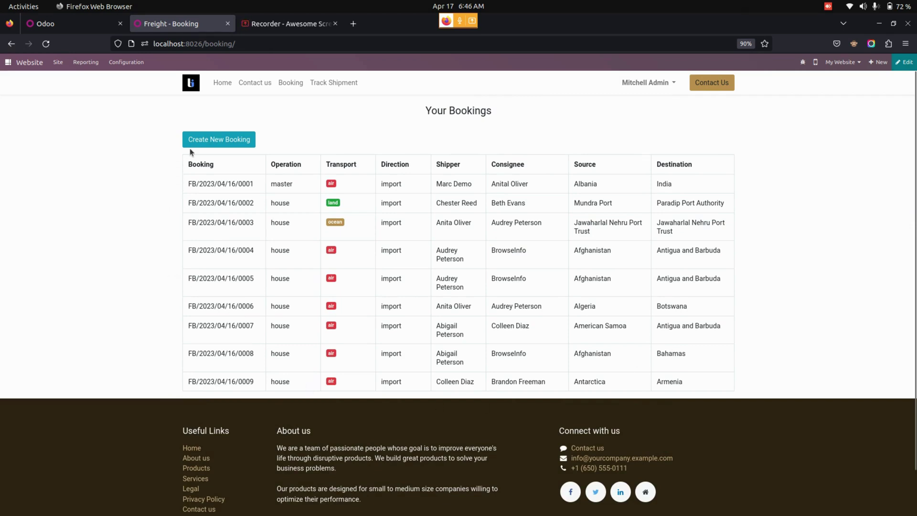
left_click(218, 146)
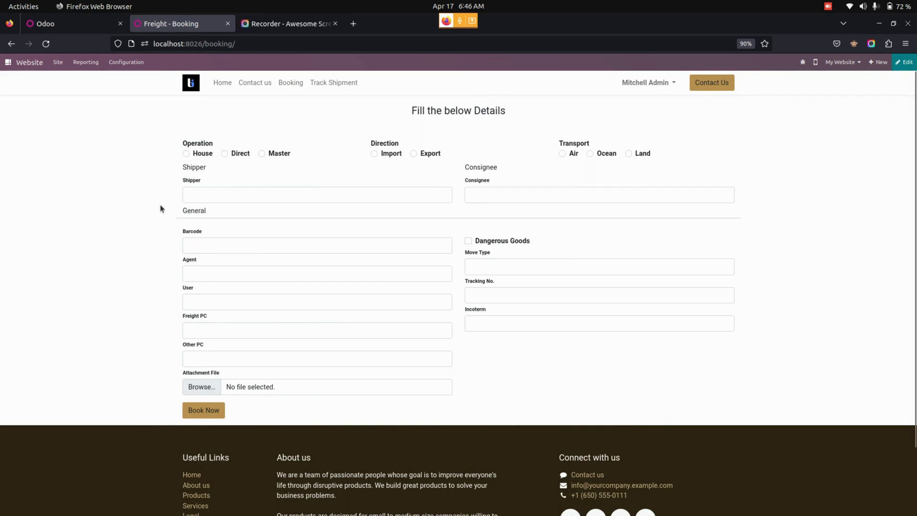
left_click(197, 154)
left_click(387, 155)
left_click(561, 155)
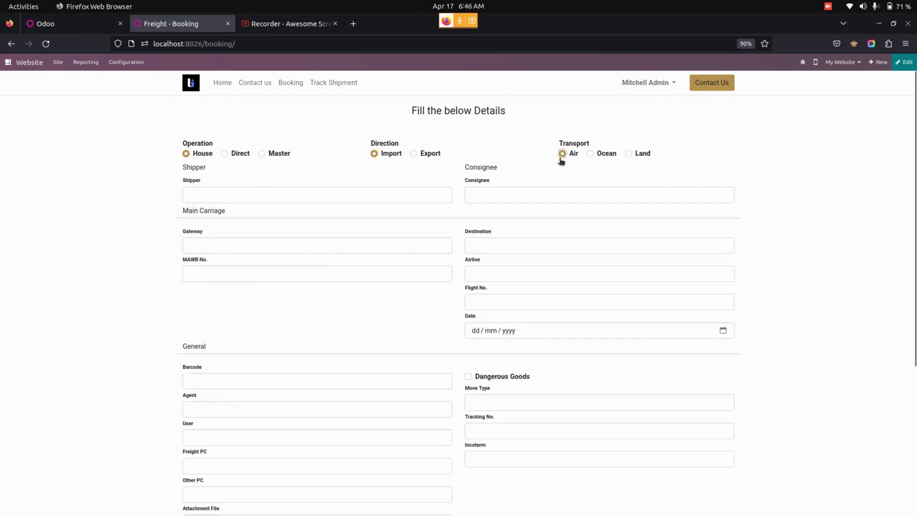
Choose the shipper contact by full name and set Azure Interior as the consignee of the booking.
left_click(277, 195)
left_click(256, 228)
left_click(581, 193)
left_click(501, 293)
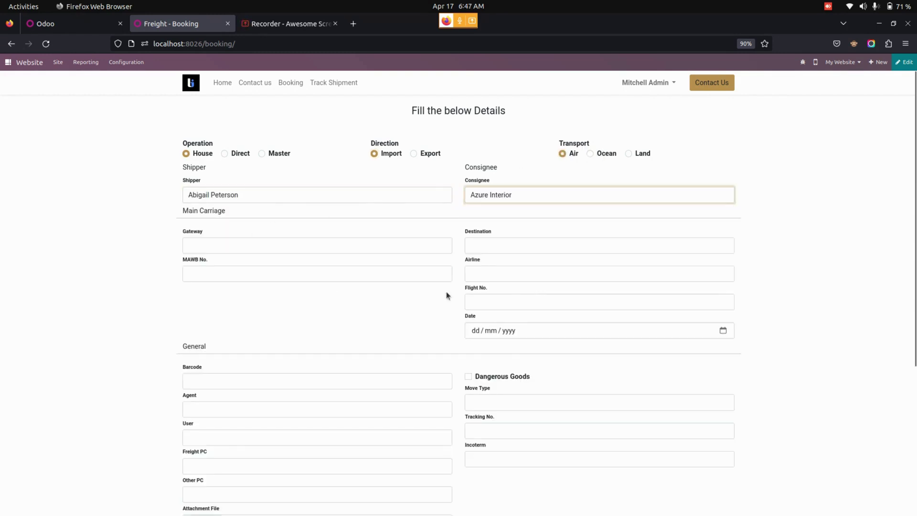
Set the main carriage gateway to Angola and the destination to Austria.
left_click(267, 251)
left_click(286, 334)
left_click(517, 246)
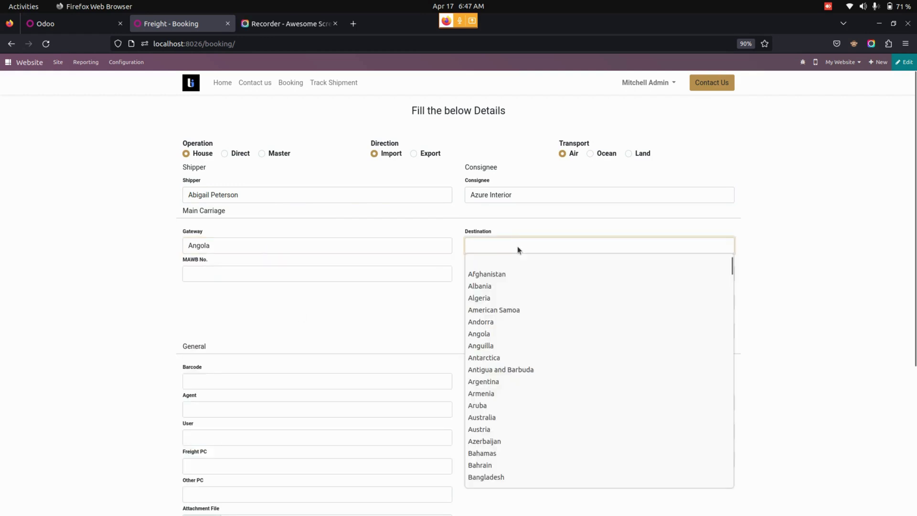
left_click(517, 429)
Enter MA45567 as the MAWB No. and select FedEx Express as the airline.
scroll(315, 277, "down", 3)
left_click(260, 171)
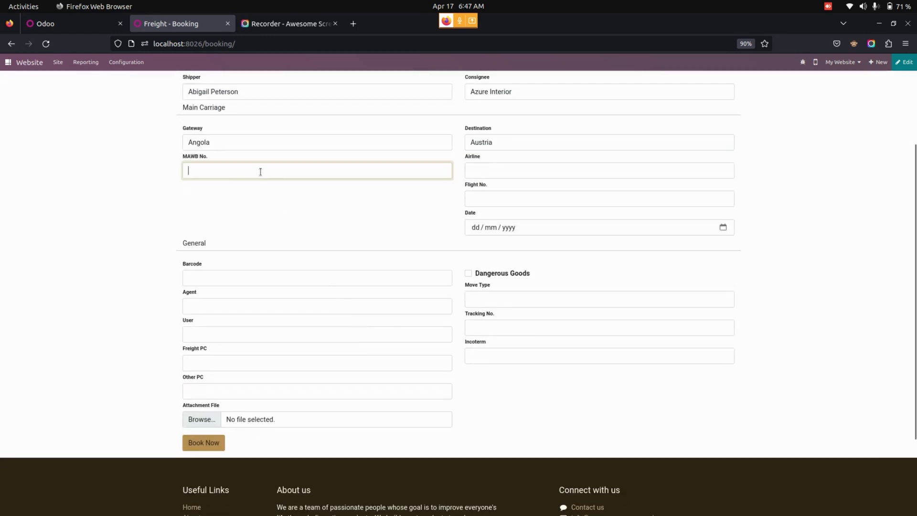
type("M")
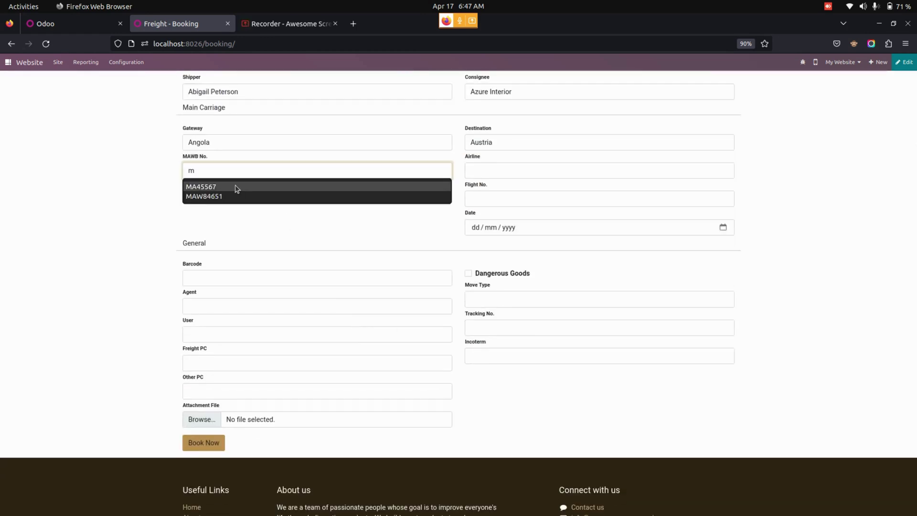
left_click(236, 187)
left_click(541, 174)
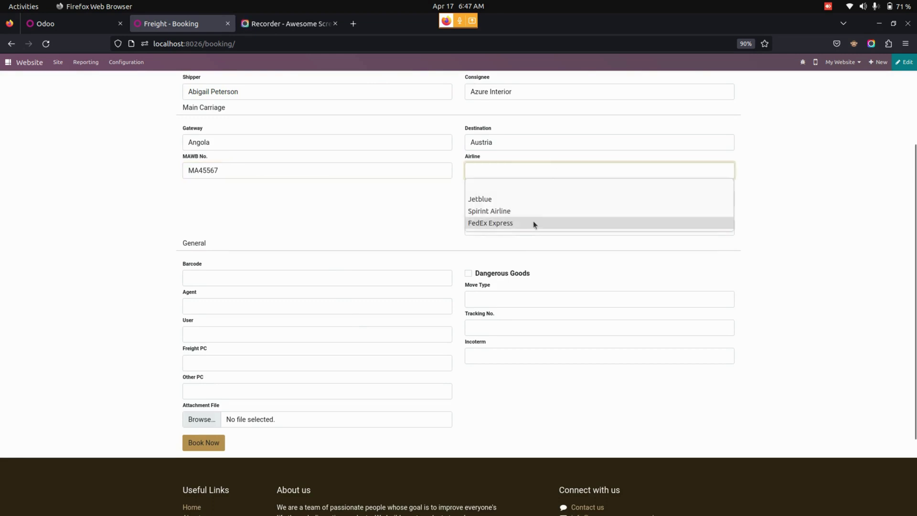
left_click(533, 223)
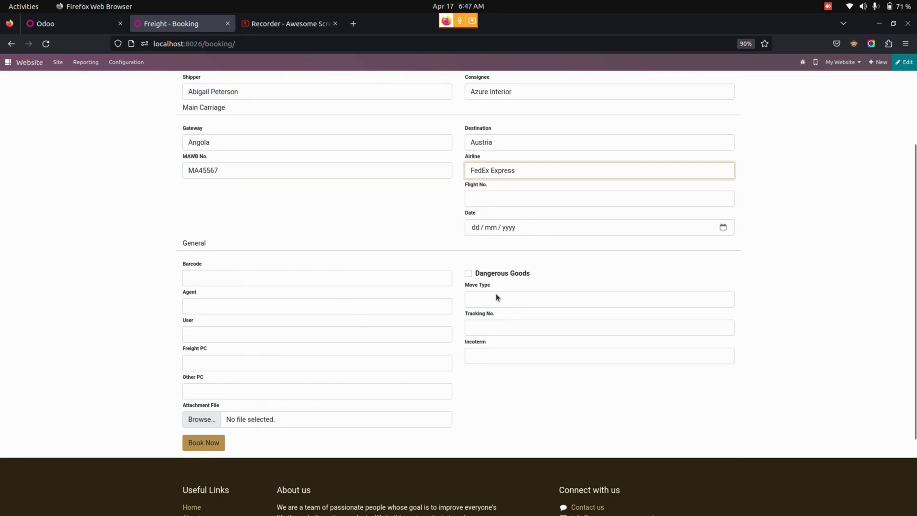
Mark the booking as dangerous goods, attach requirements.txt and submit the booking request.
left_click(481, 273)
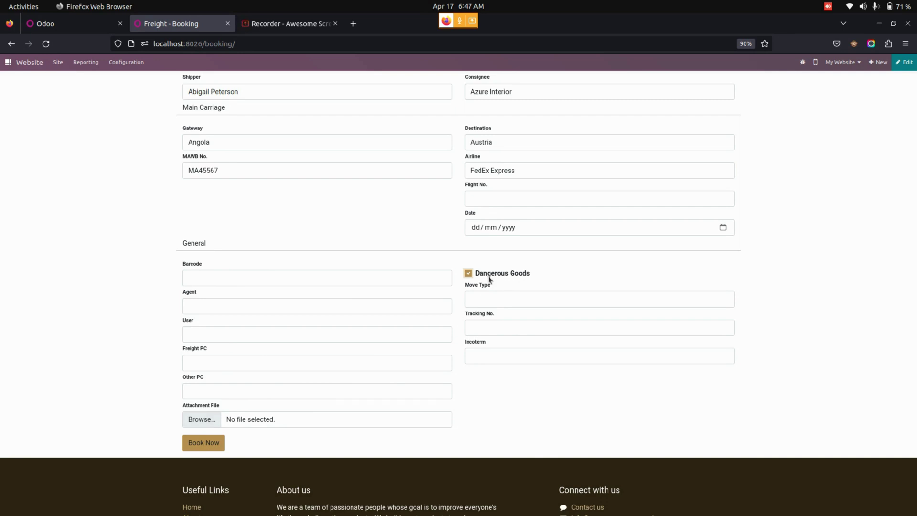
left_click(202, 421)
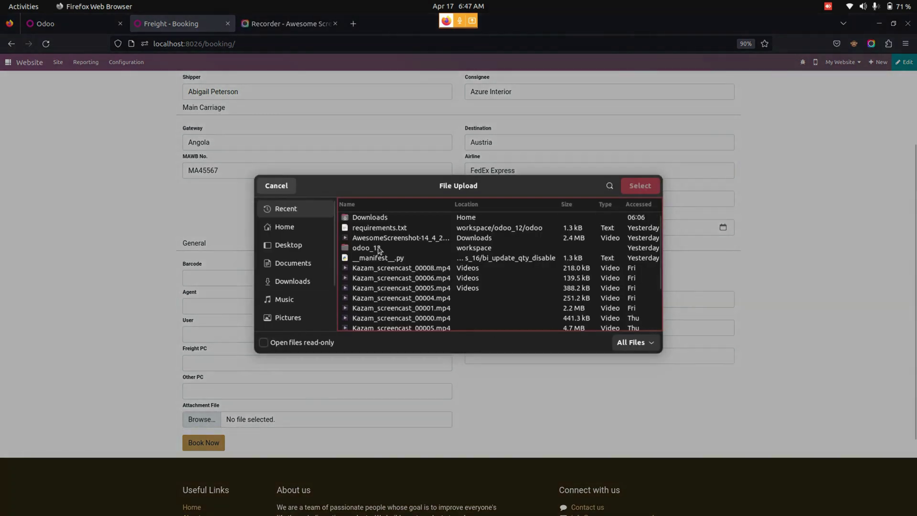
double_click(379, 228)
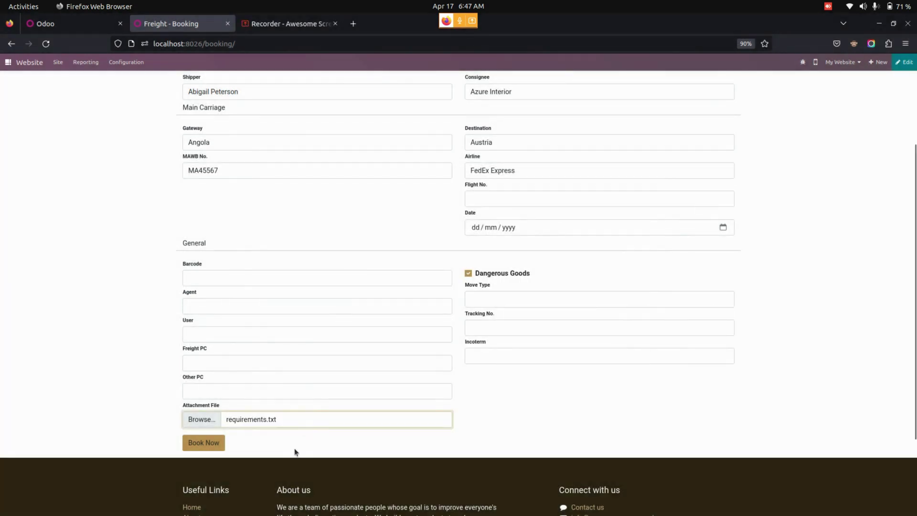
left_click(204, 442)
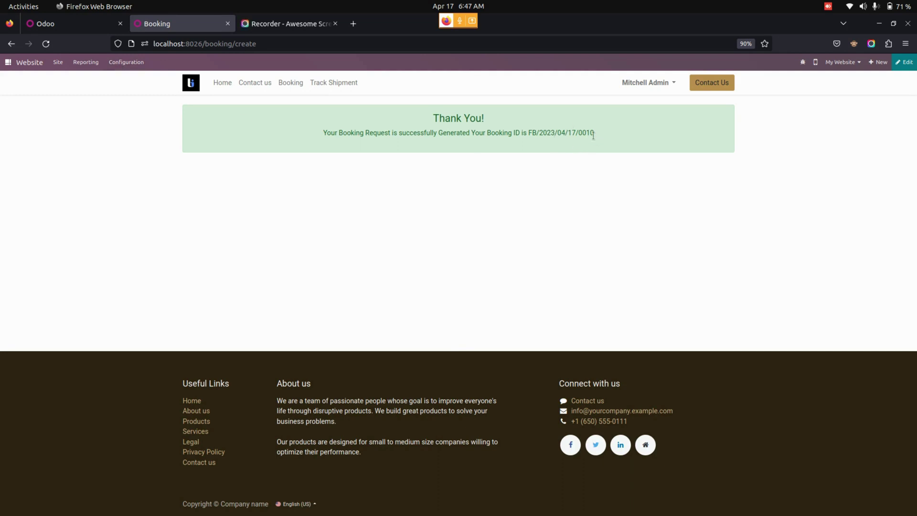
Return to the Odoo backend, reload the Freight app and display its bookings.
left_click(87, 25)
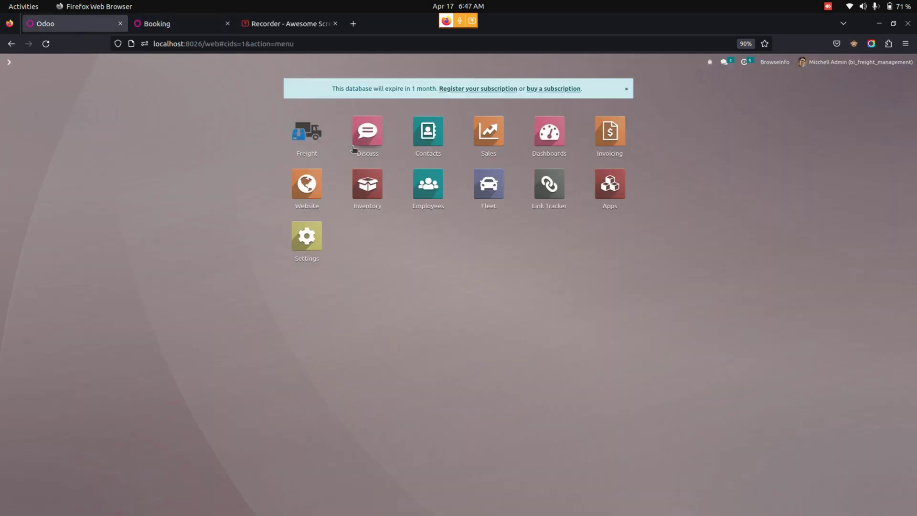
left_click(309, 136)
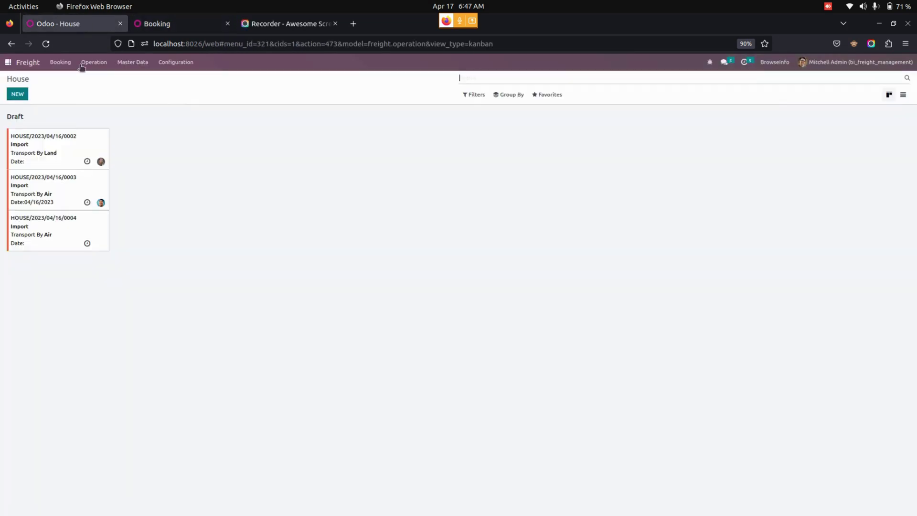
left_click(45, 44)
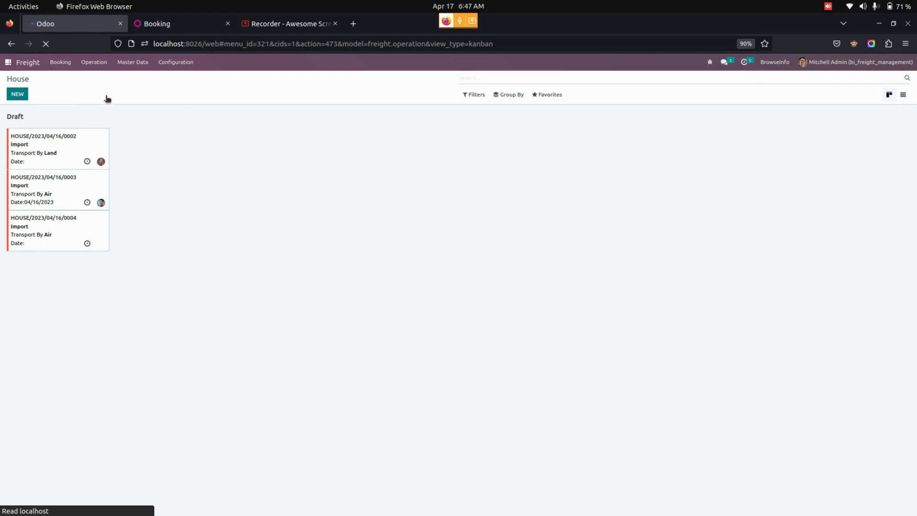
left_click(55, 66)
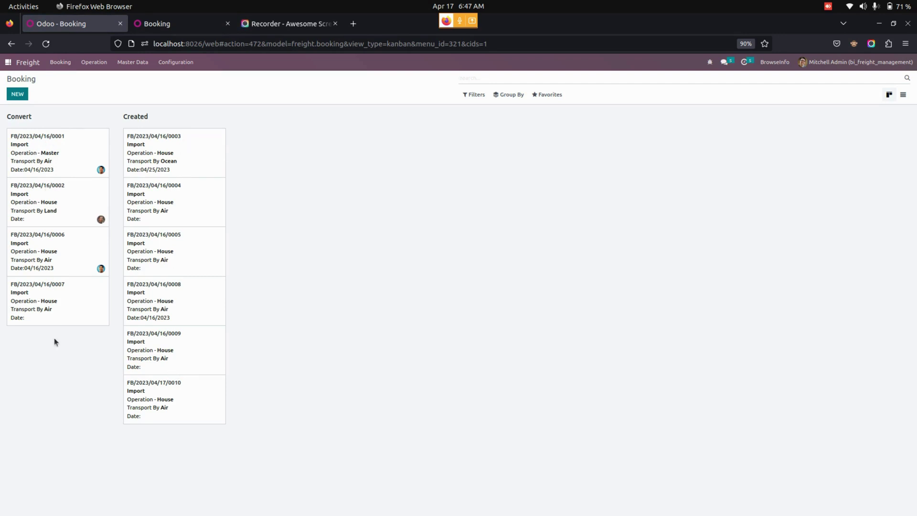
Convert the newest booking in the Created stage into a shipment and open that shipment.
left_click(189, 396)
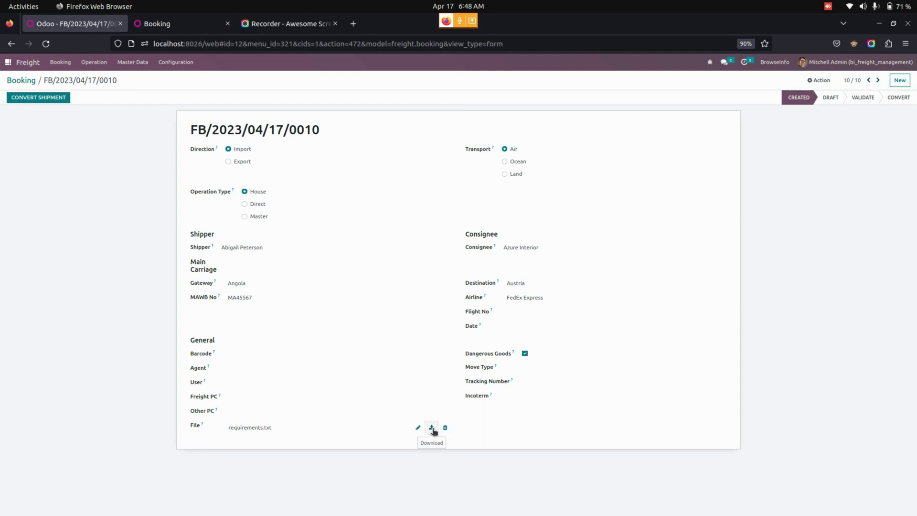
left_click(51, 99)
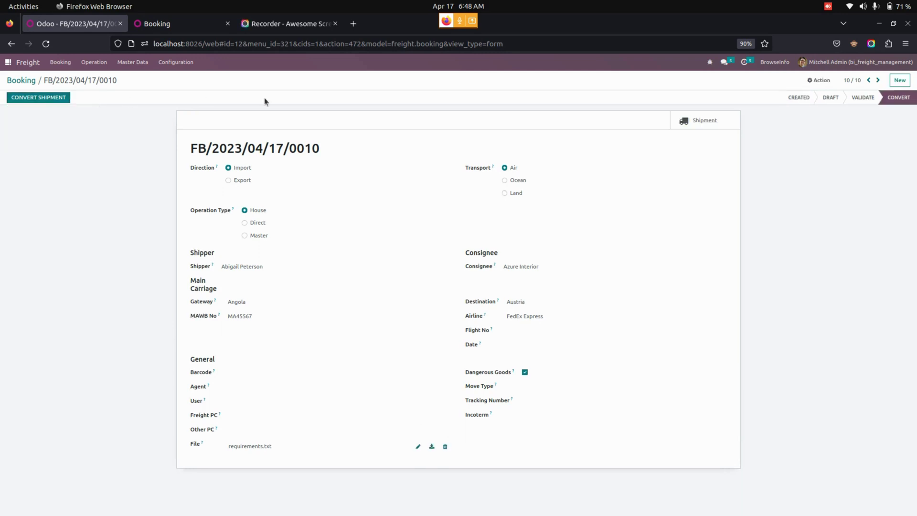
left_click(703, 121)
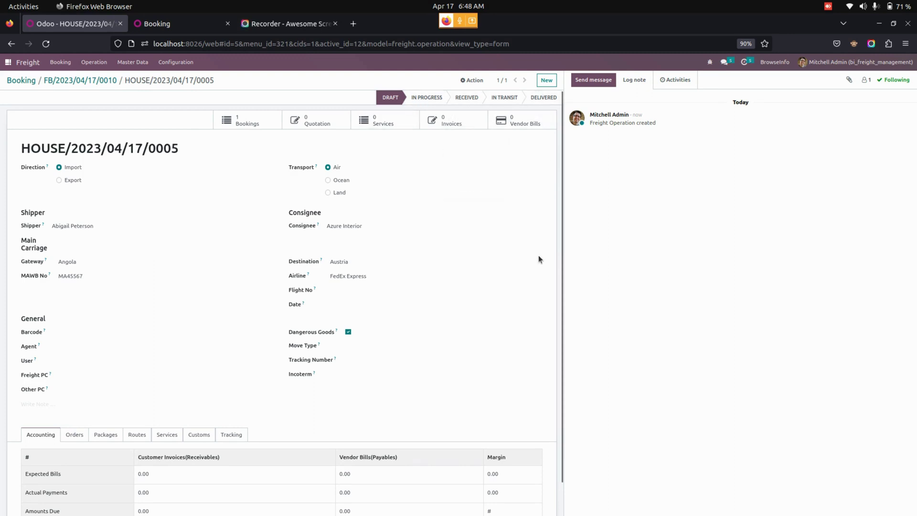
Start a new freight order on the shipment with Parcel as both its package and description.
mouse_move(534, 262)
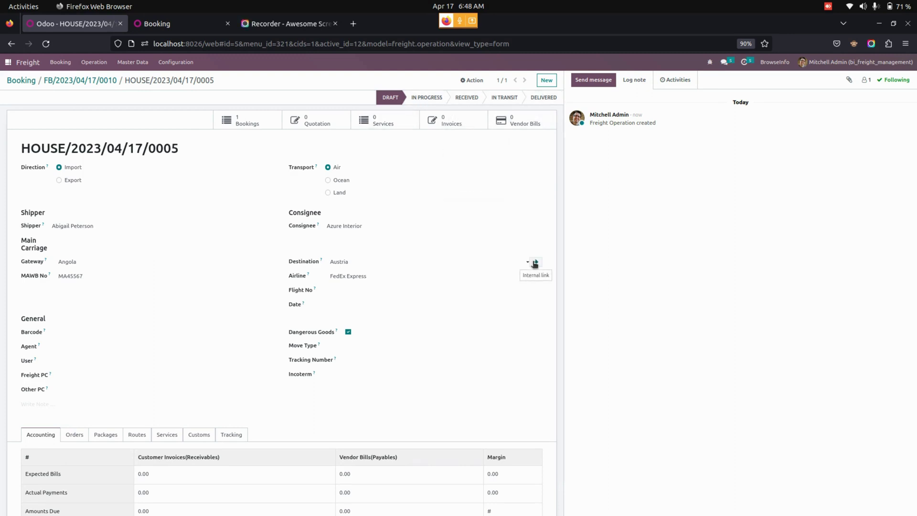
scroll(530, 266, "down", 1)
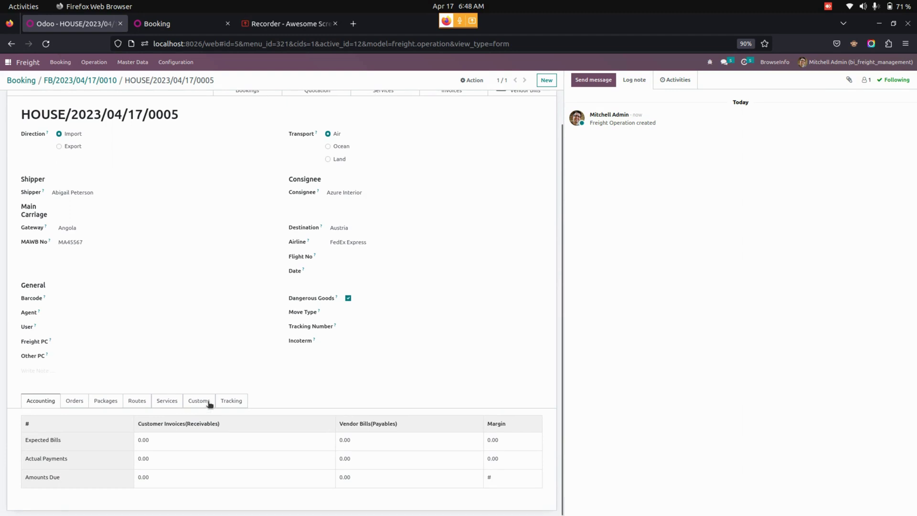
left_click(78, 405)
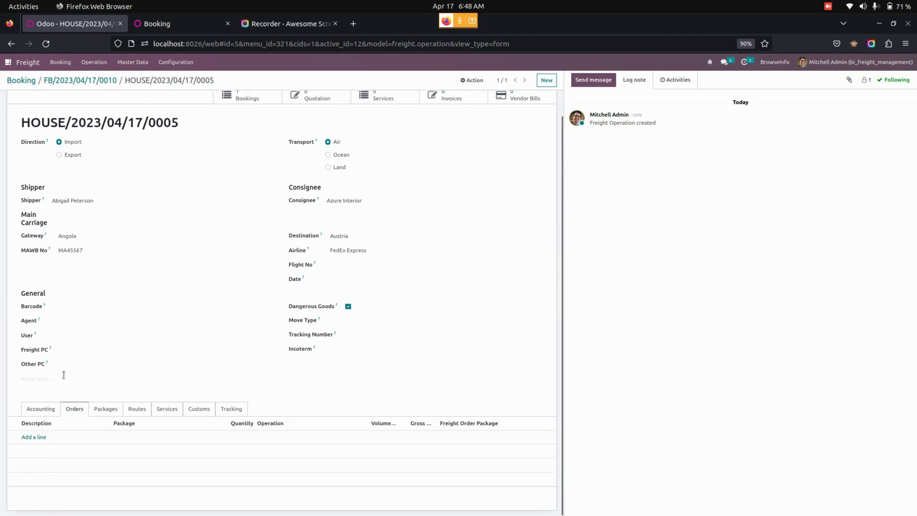
left_click(35, 436)
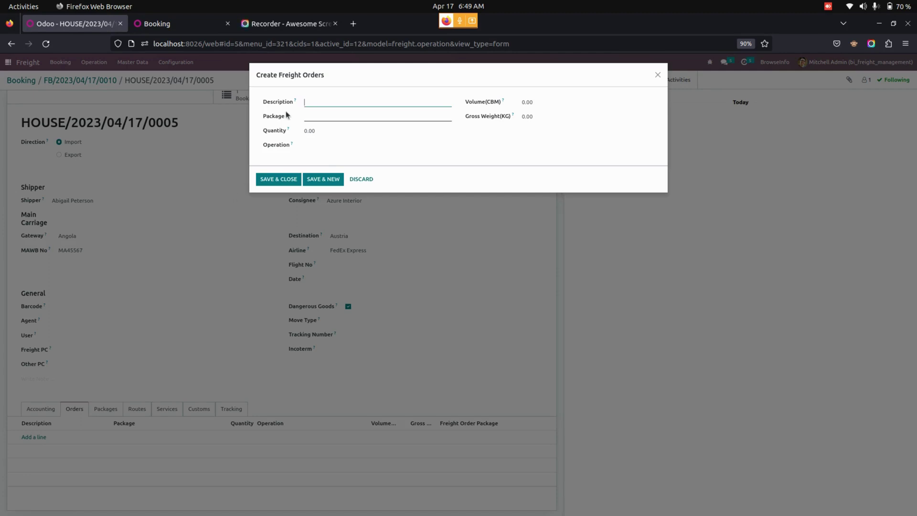
left_click(324, 117)
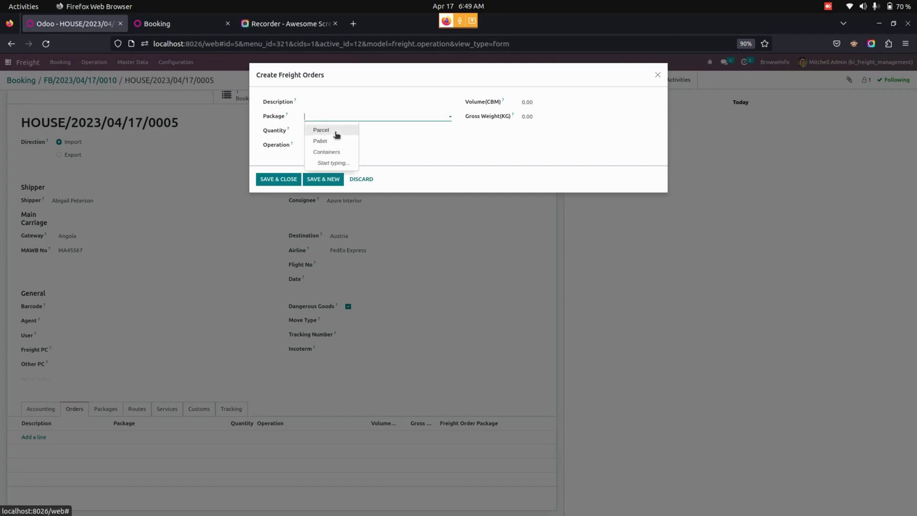
left_click(337, 130)
left_click(334, 116)
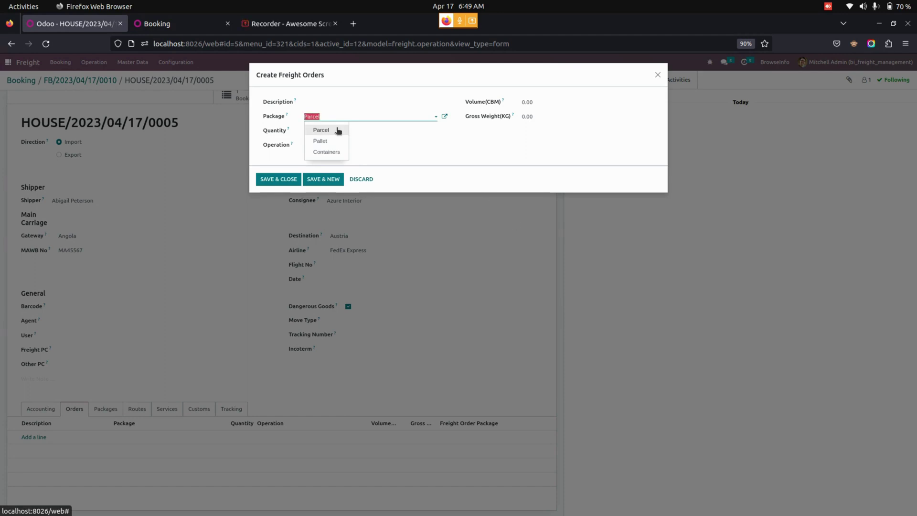
left_click(331, 101)
type("Parcel")
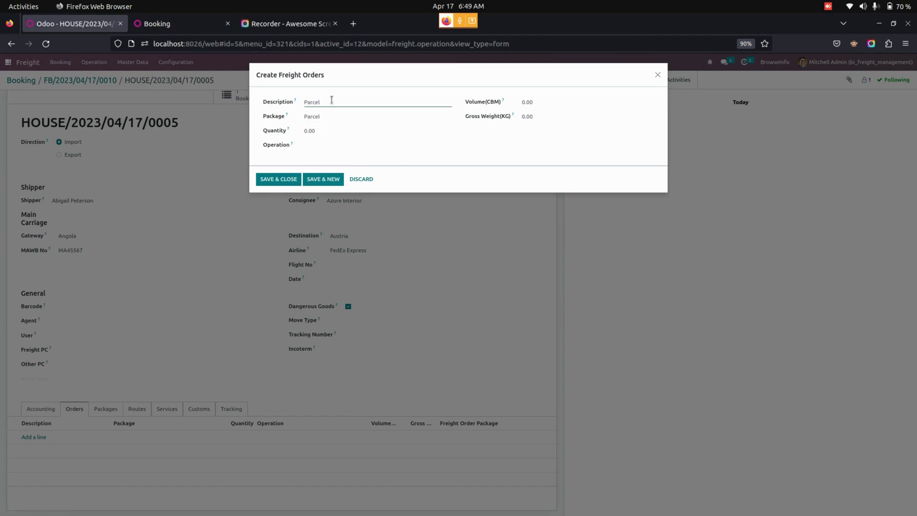
Set the freight order's quantity to 2 and its operation to Parcel Transport.
left_click(310, 131)
type("2")
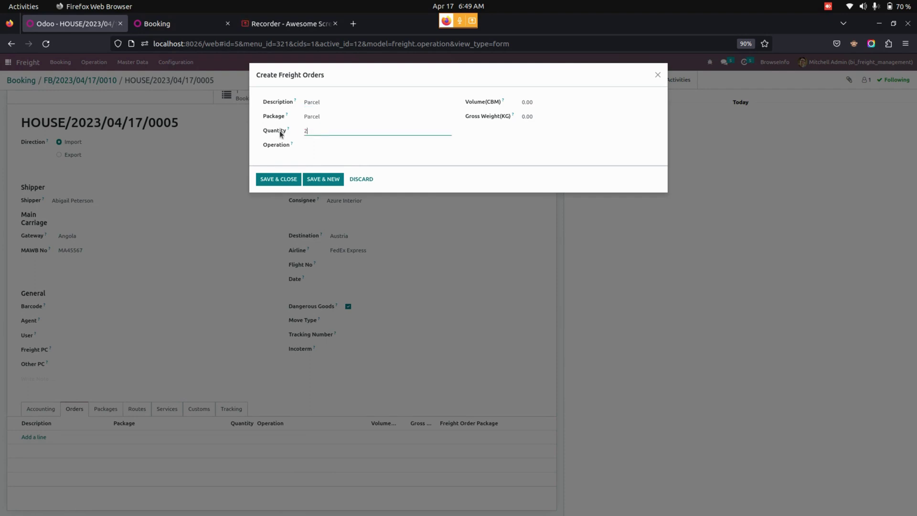
left_click(310, 144)
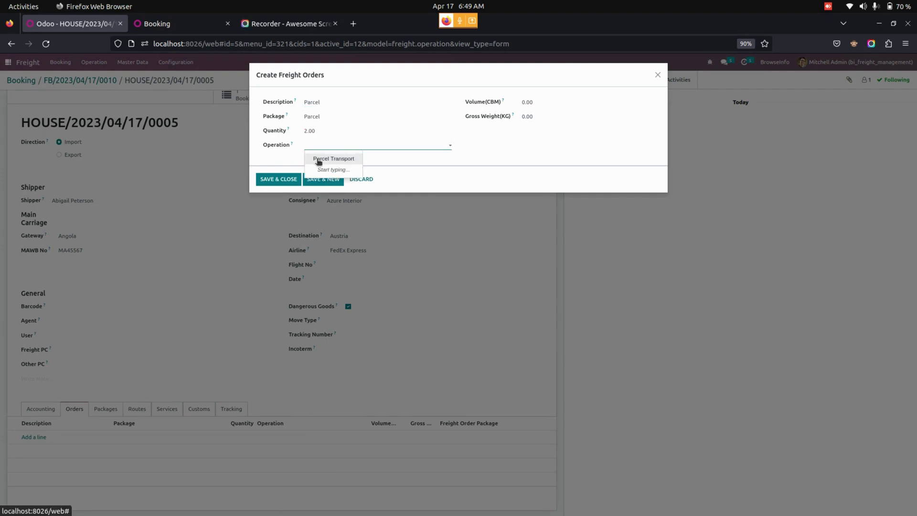
left_click(318, 160)
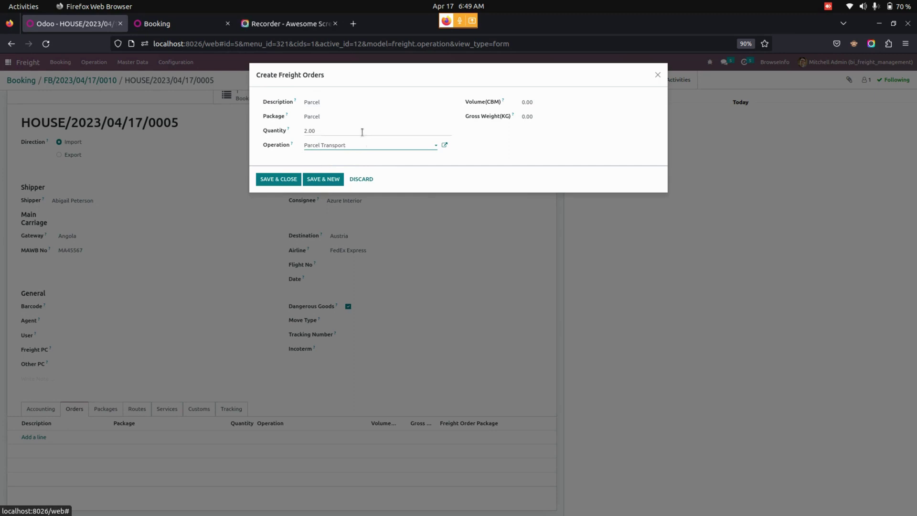
Set the order's volume to 500 CBM and gross weight to 1,000 kg, and save the order line.
left_click(537, 103)
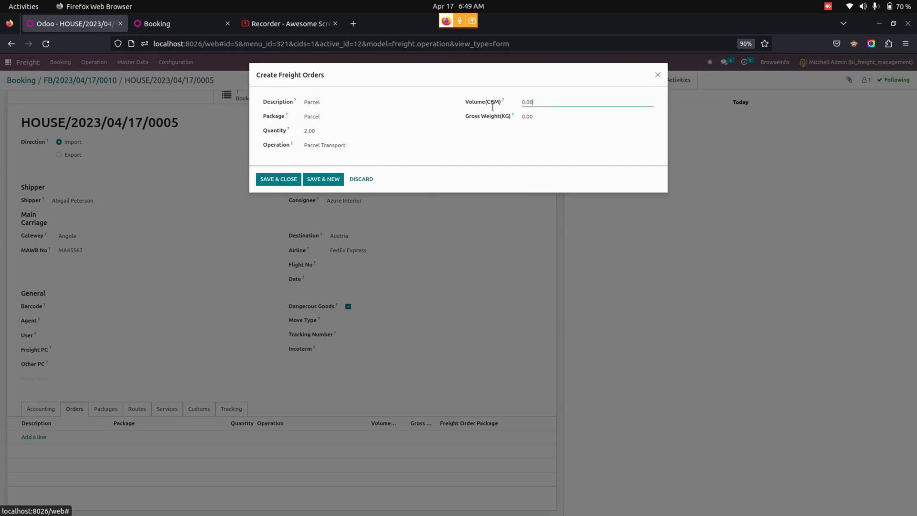
key("ctrl+a")
type("500")
left_click(541, 121)
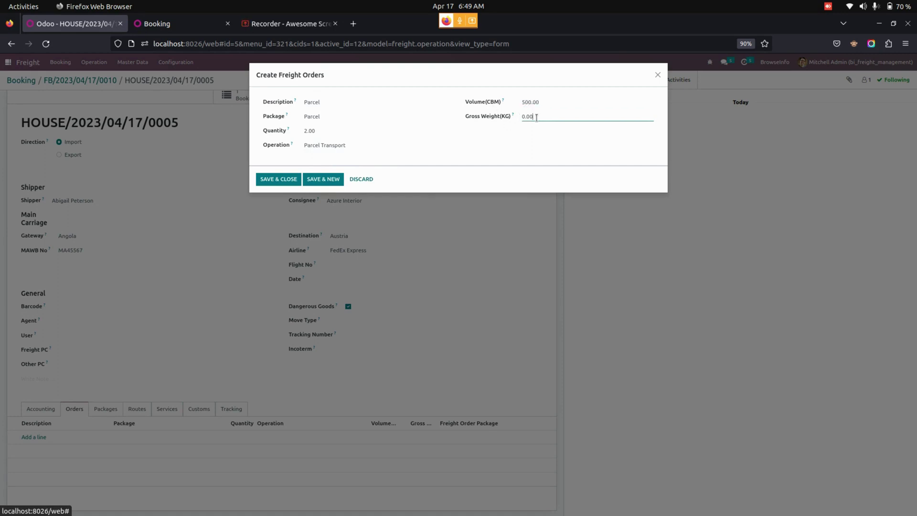
key("ctrl+a")
type("1,000")
left_click(482, 160)
left_click(286, 180)
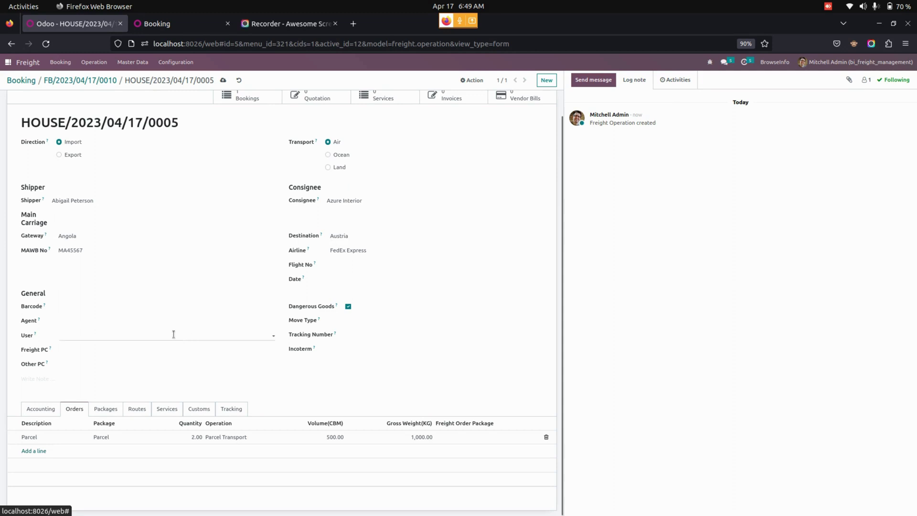
Generate the shipment's packages from its freight order.
left_click(112, 410)
scroll(183, 426, "down", 1)
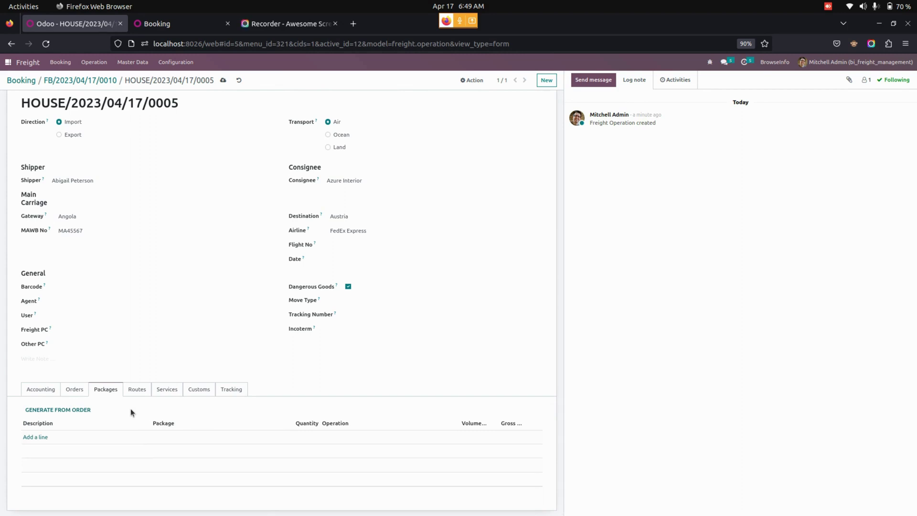
left_click(70, 416)
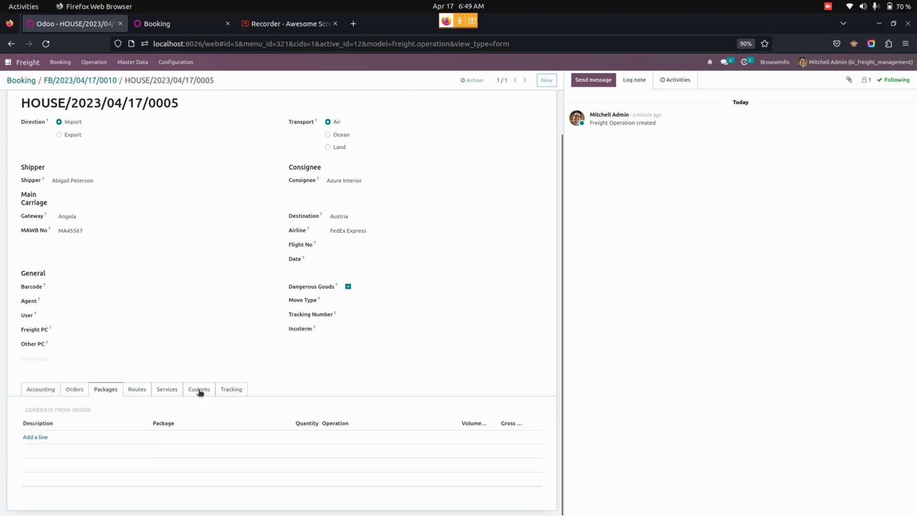
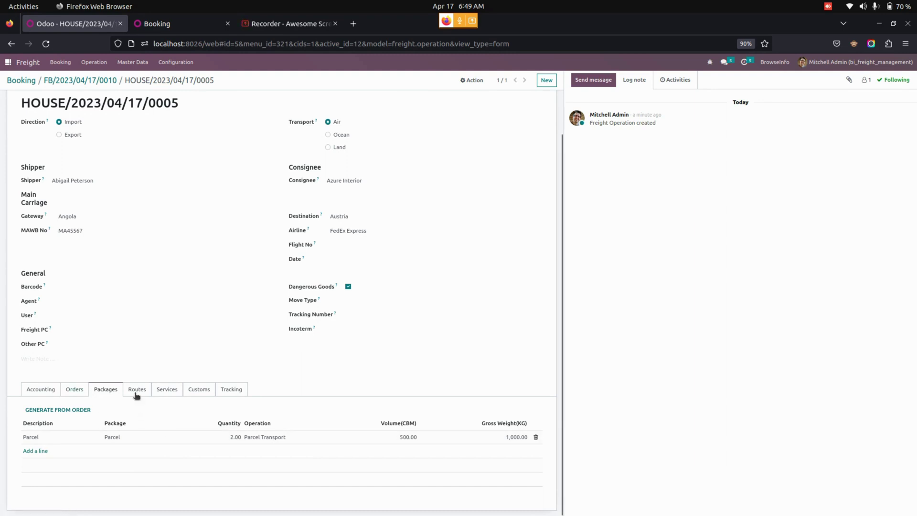
Examine the shipment's Main Carriage route, including its packages and services.
left_click(136, 392)
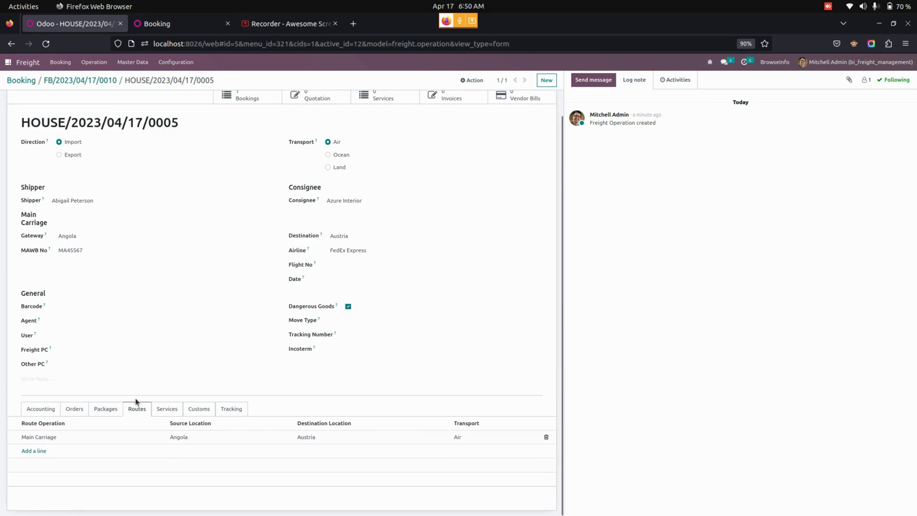
left_click(151, 436)
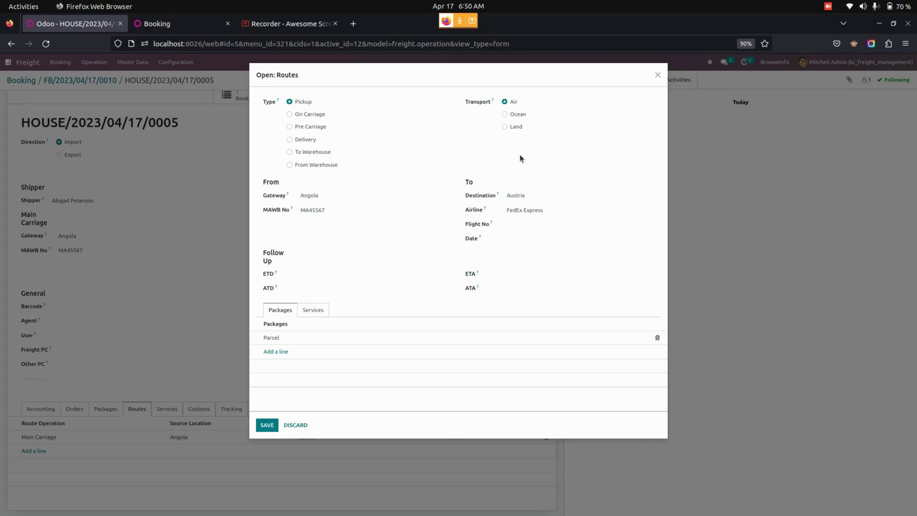
left_click(313, 310)
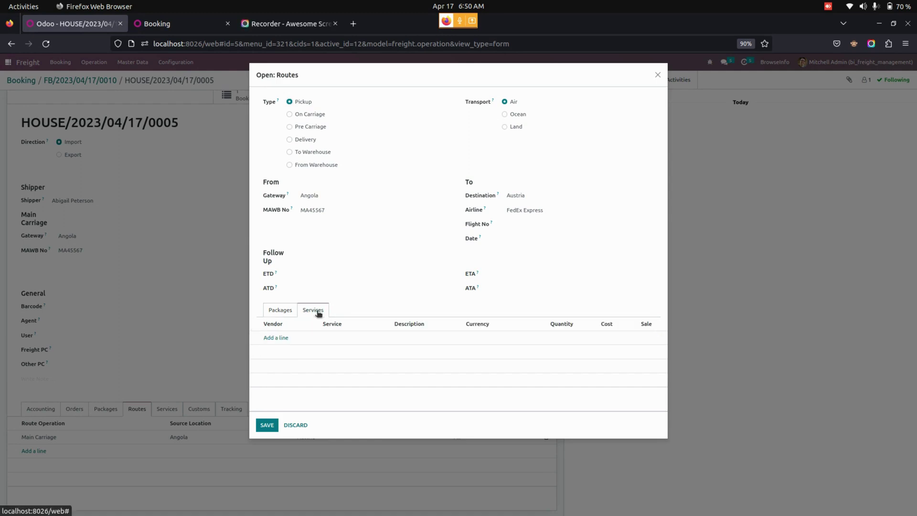
left_click(286, 313)
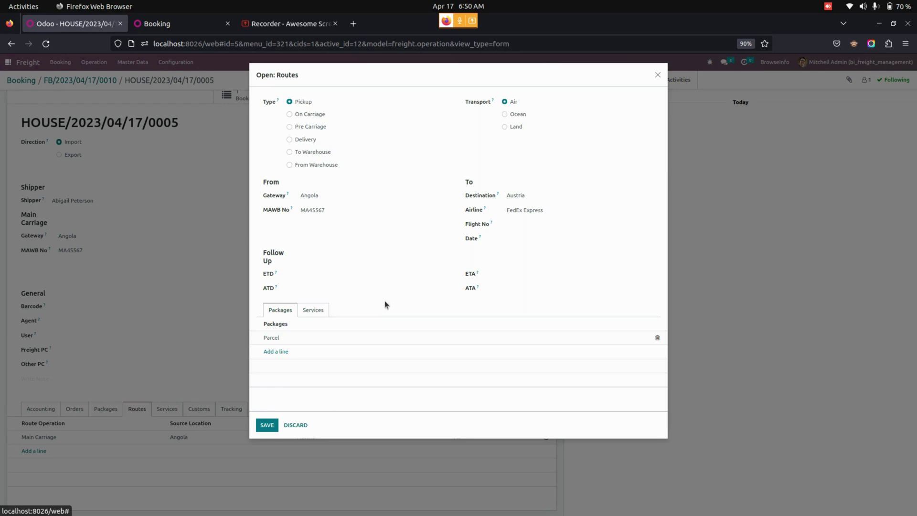
left_click(313, 309)
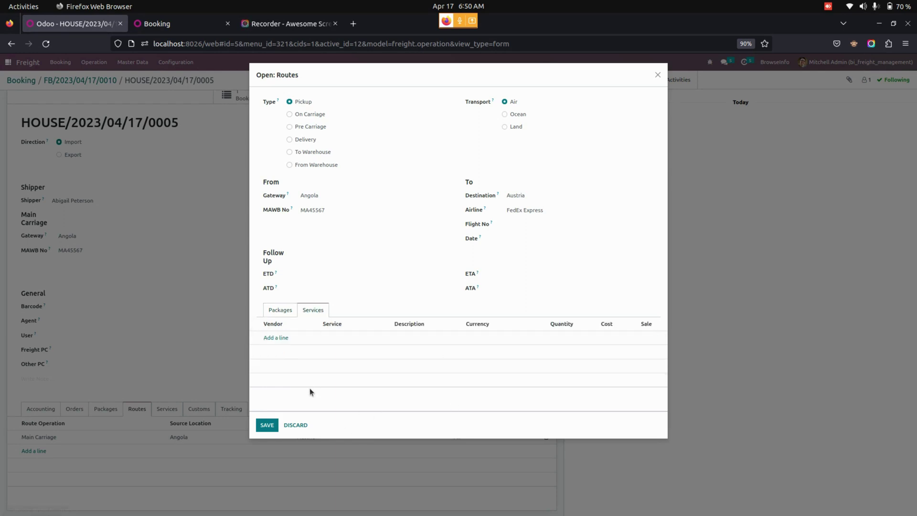
left_click(267, 425)
left_click(168, 412)
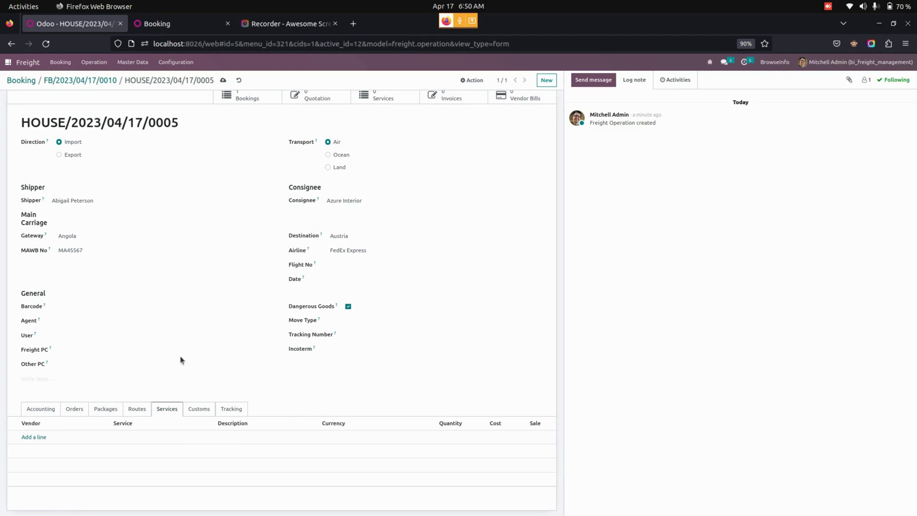
left_click(132, 410)
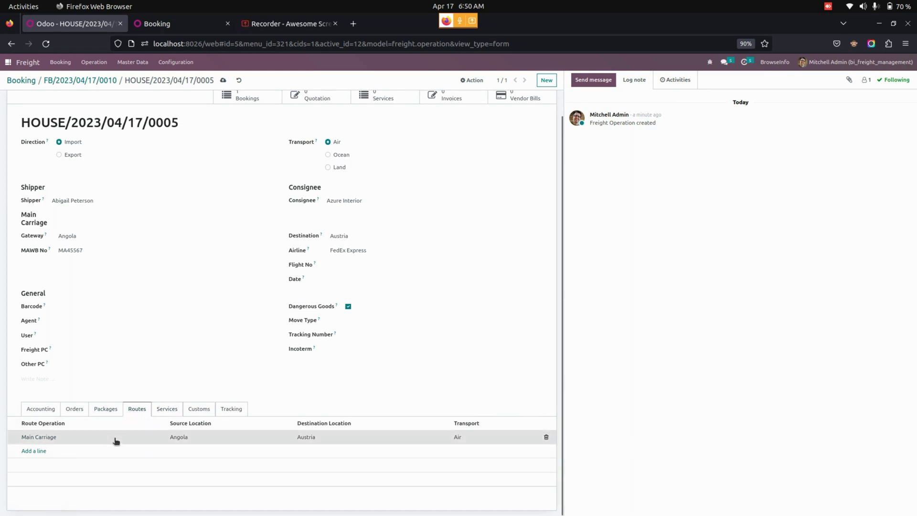
left_click(115, 439)
left_click(306, 313)
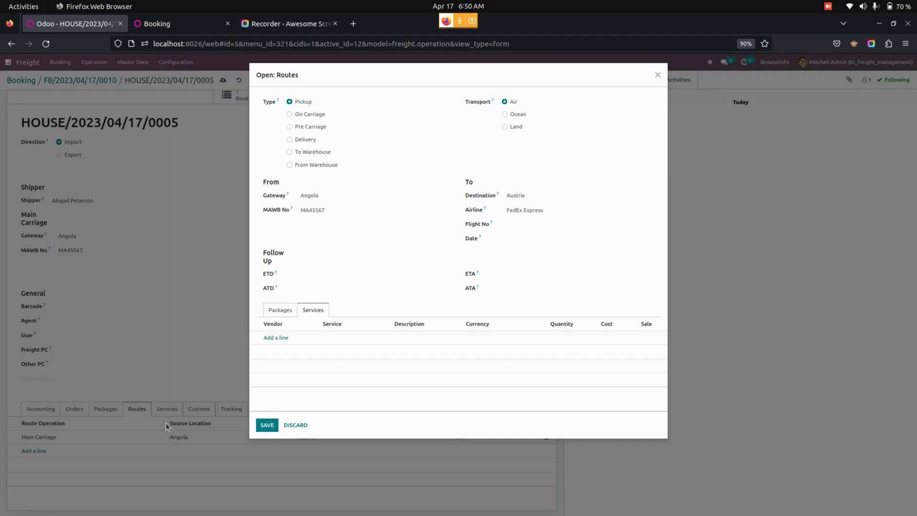
left_click(296, 424)
Start a new freight service on the shipment with Azure Interior as vendor and Delivery Charge as service.
left_click(167, 408)
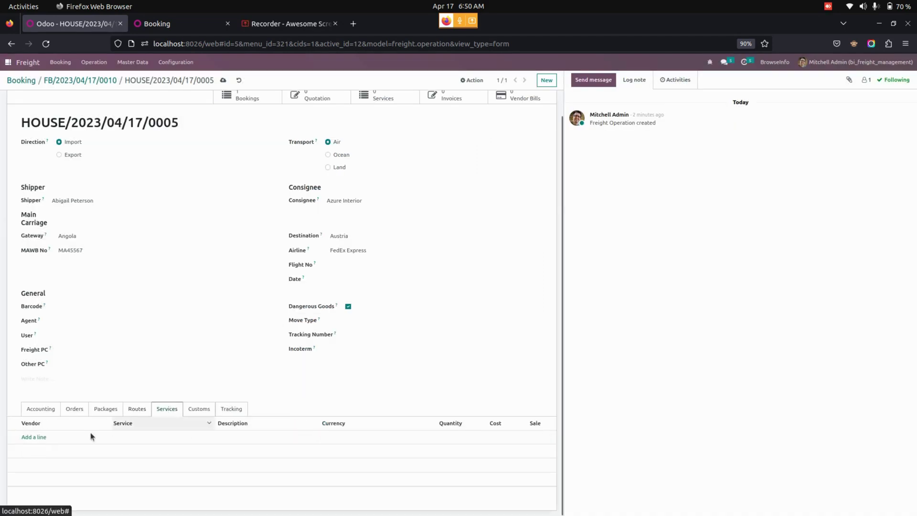
left_click(37, 437)
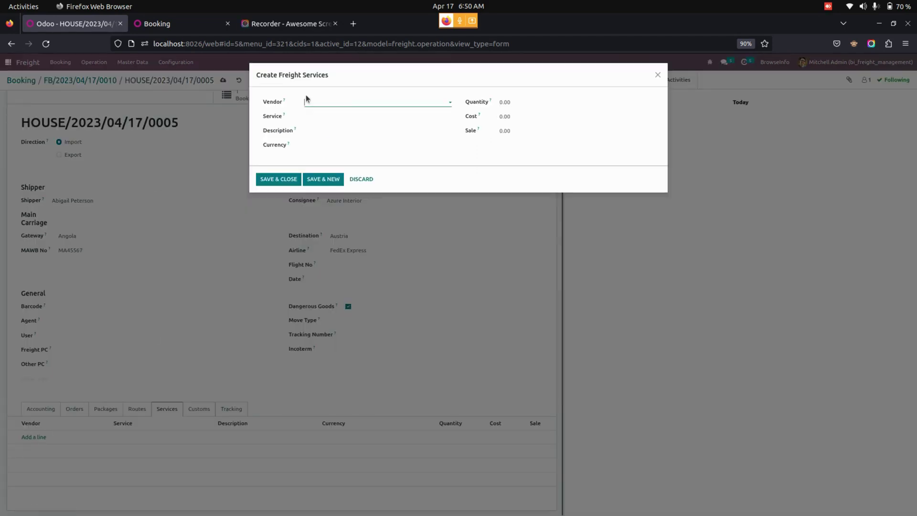
left_click(333, 104)
left_click(333, 116)
left_click(335, 117)
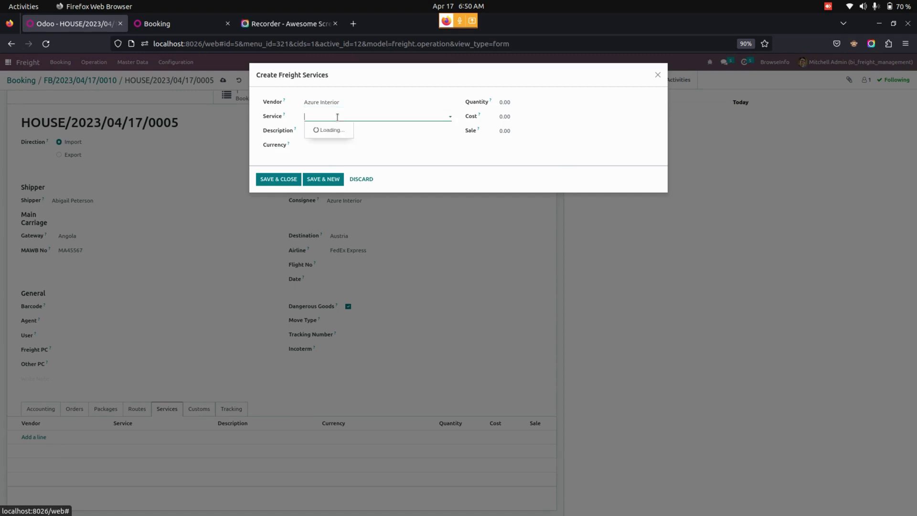
left_click(337, 134)
Copy the service name Delivery Charge into the freight service's description.
left_click(328, 132)
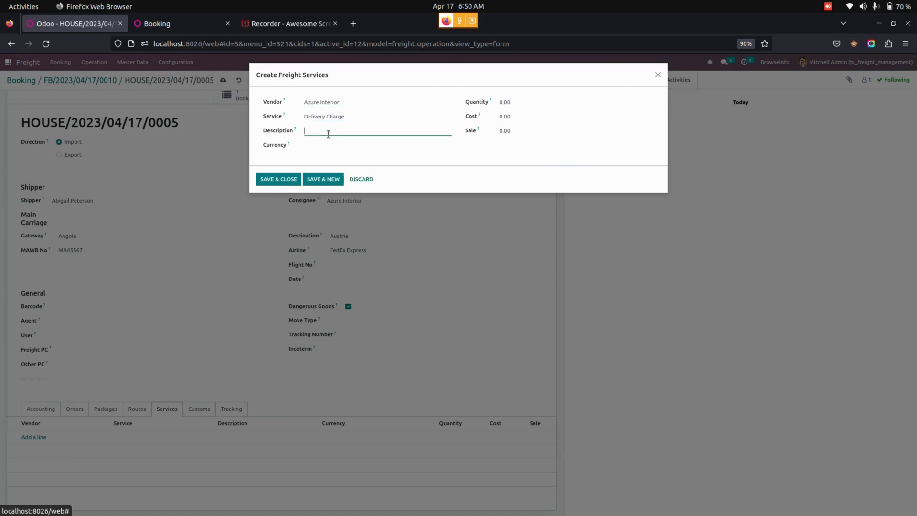
left_click(340, 117)
double_click(334, 117)
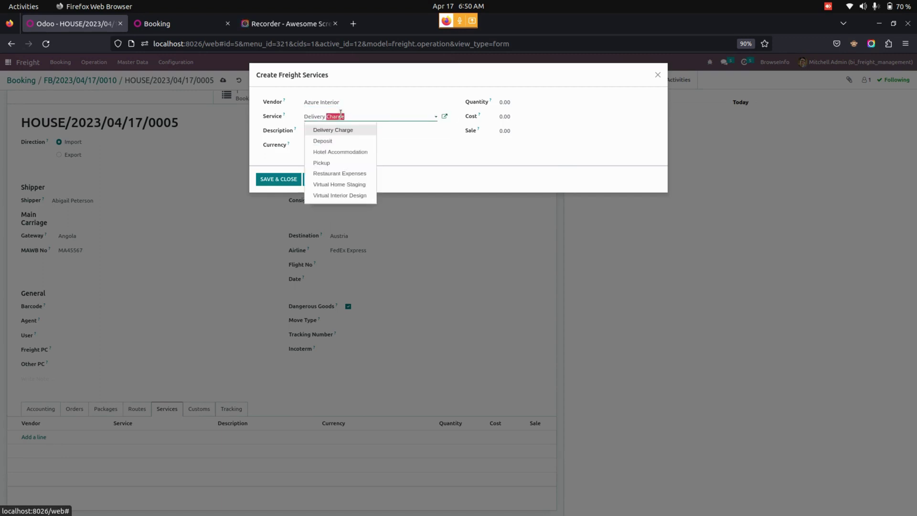
triple_click(322, 116)
key("ctrl+c")
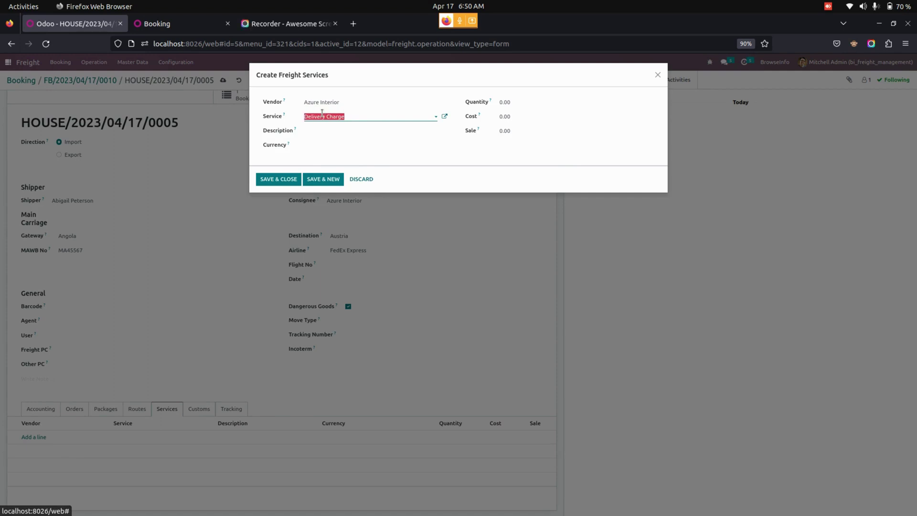
left_click(327, 128)
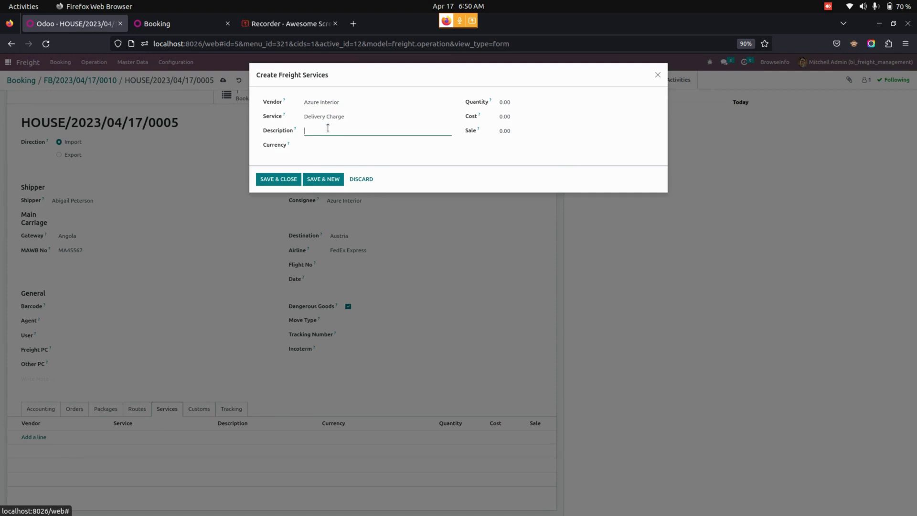
key("ctrl+v")
Set the service's quantity to 2, cost to 1500 and sale price to 2500, and save the service line.
left_click(507, 102)
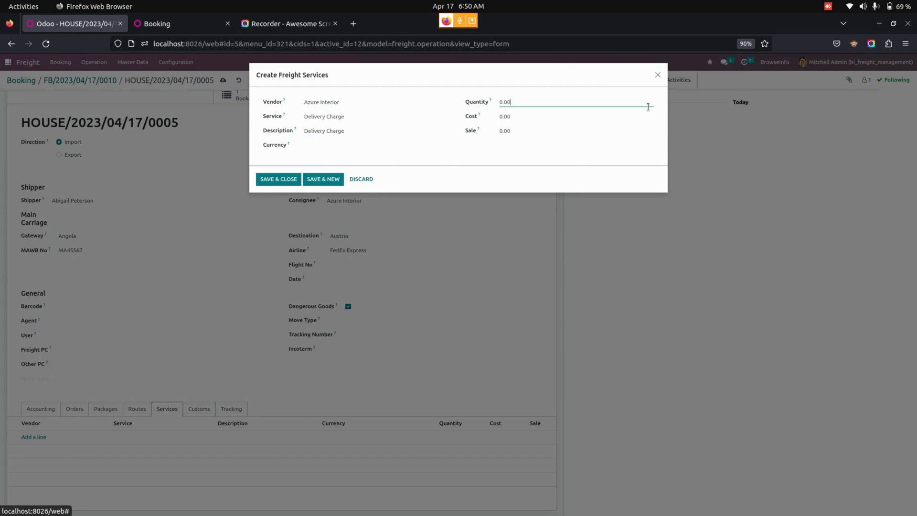
key("ctrl+a")
type("2")
left_click(525, 117)
key("ctrl+a")
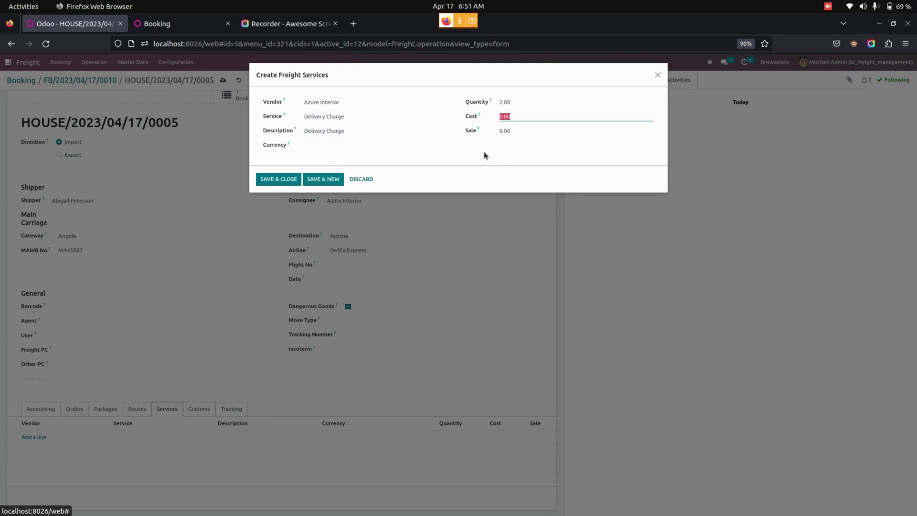
type("1500")
left_click(517, 130)
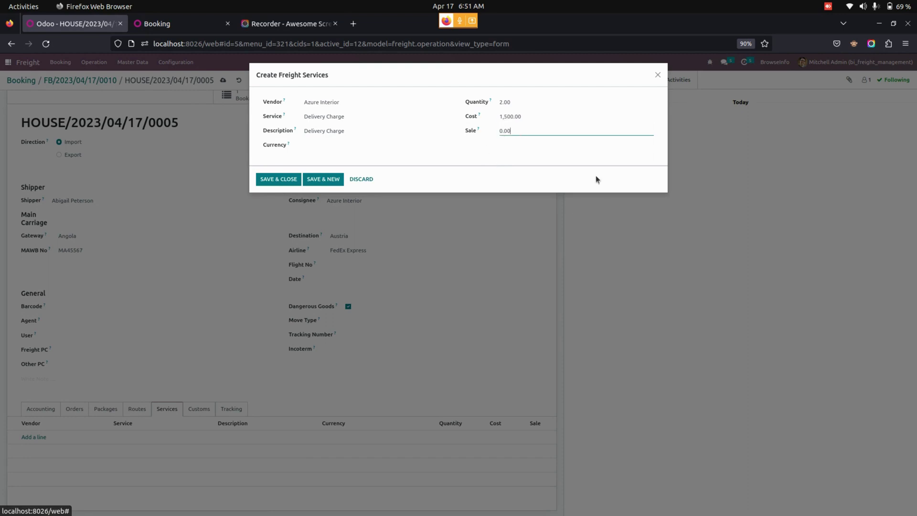
key("ctrl+a")
type("2500")
left_click(281, 180)
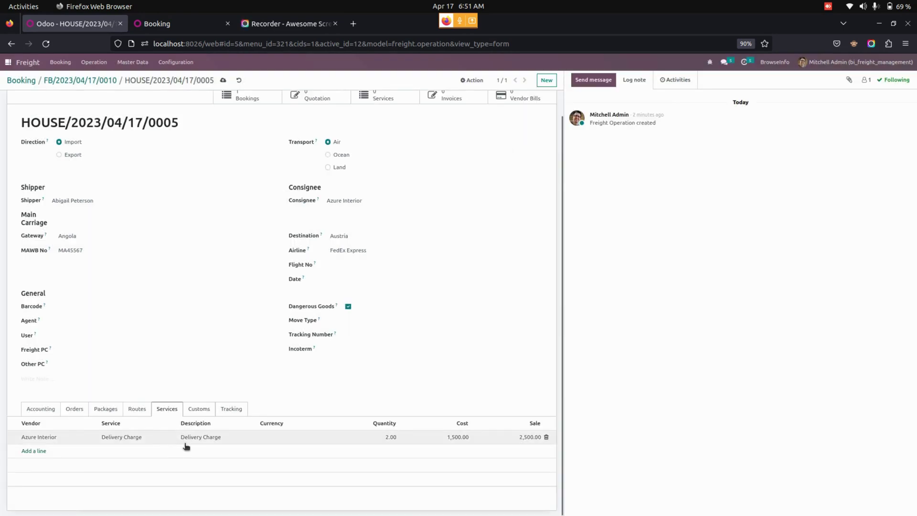
Set the shipment's customs declaration date to 04/26/2023.
left_click(200, 410)
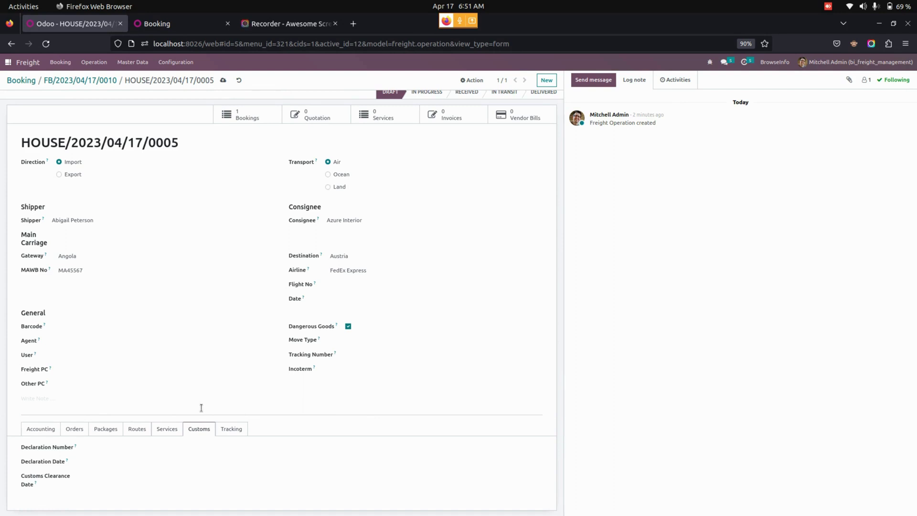
left_click(106, 450)
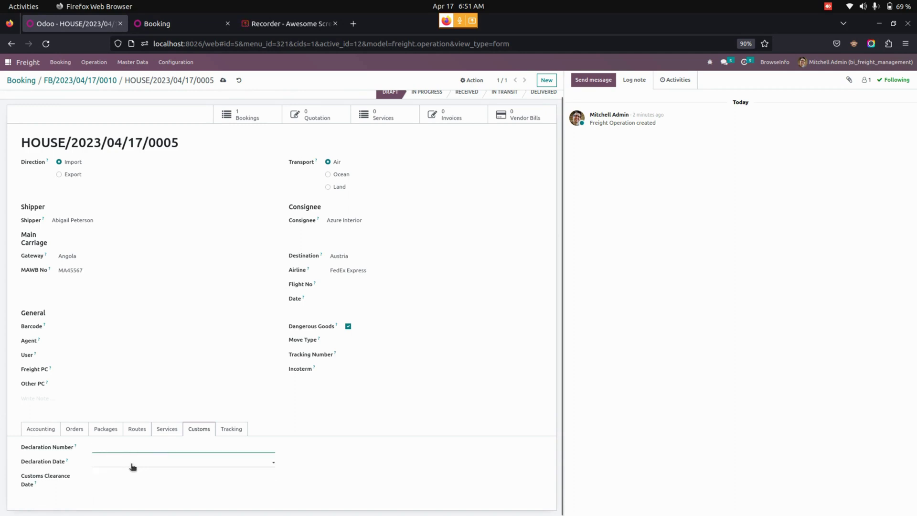
left_click(166, 462)
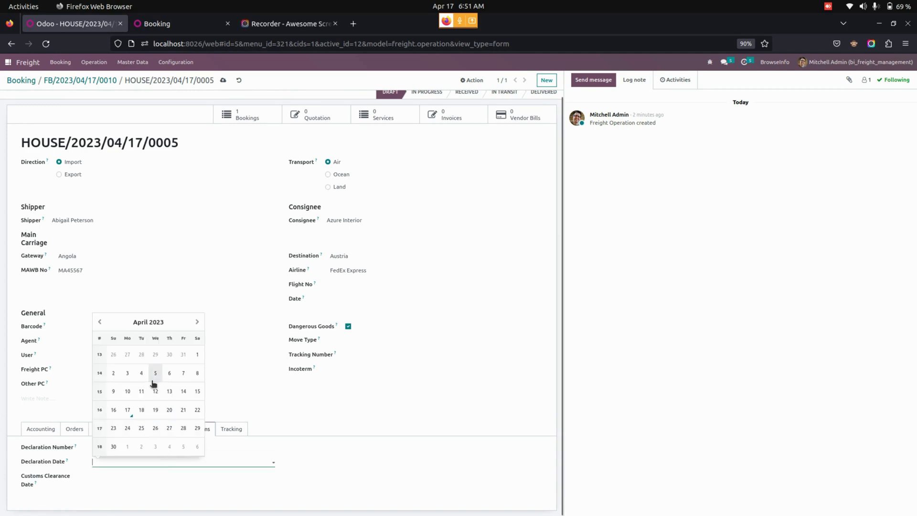
left_click(156, 373)
left_click(149, 463)
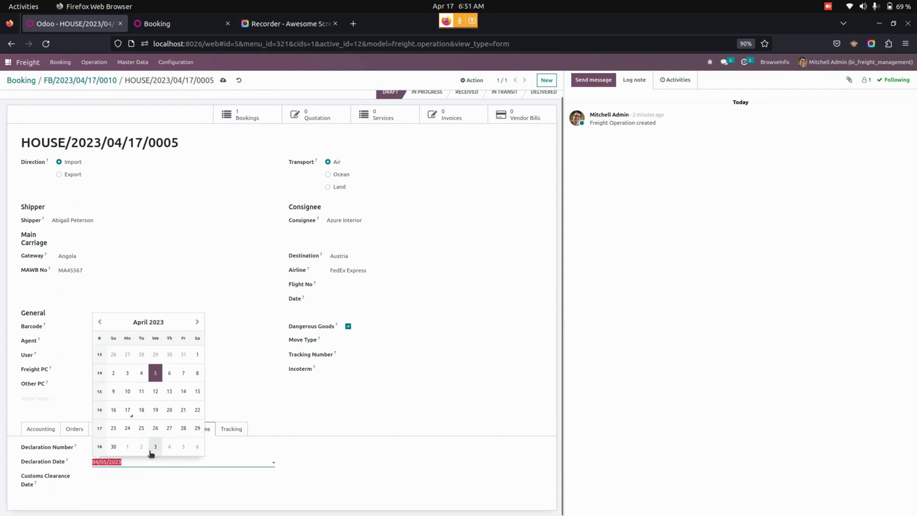
left_click(155, 423)
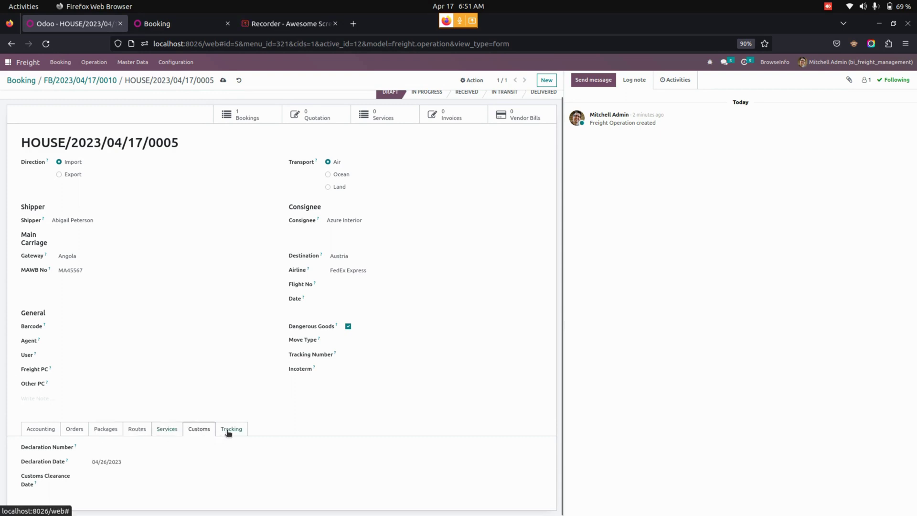
left_click(229, 430)
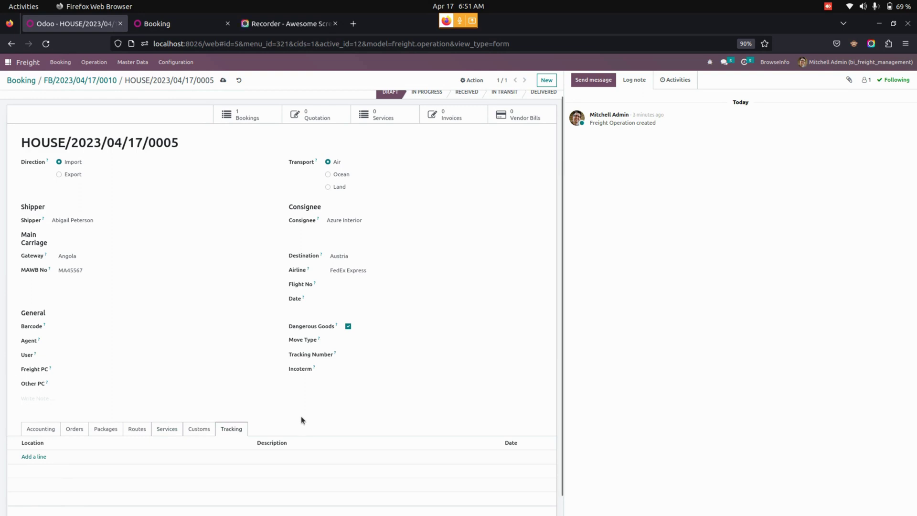
scroll(301, 416, "down", 1)
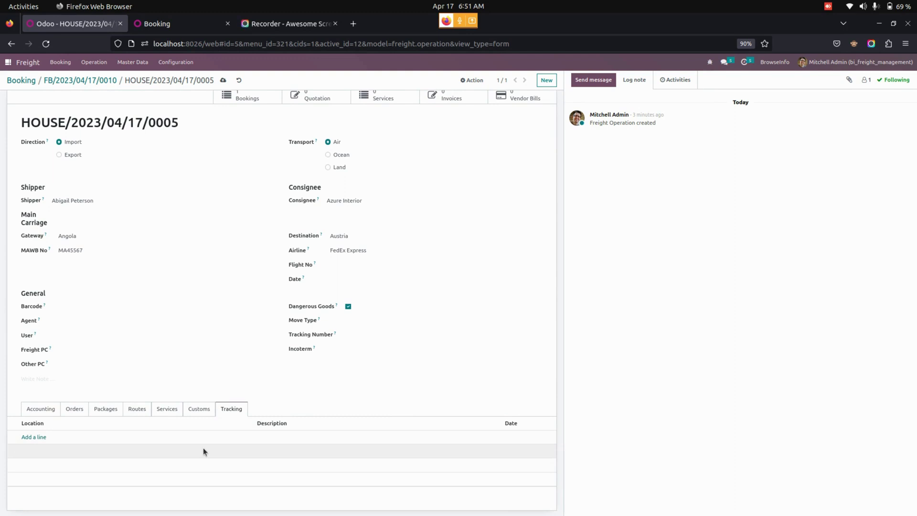
left_click(34, 437)
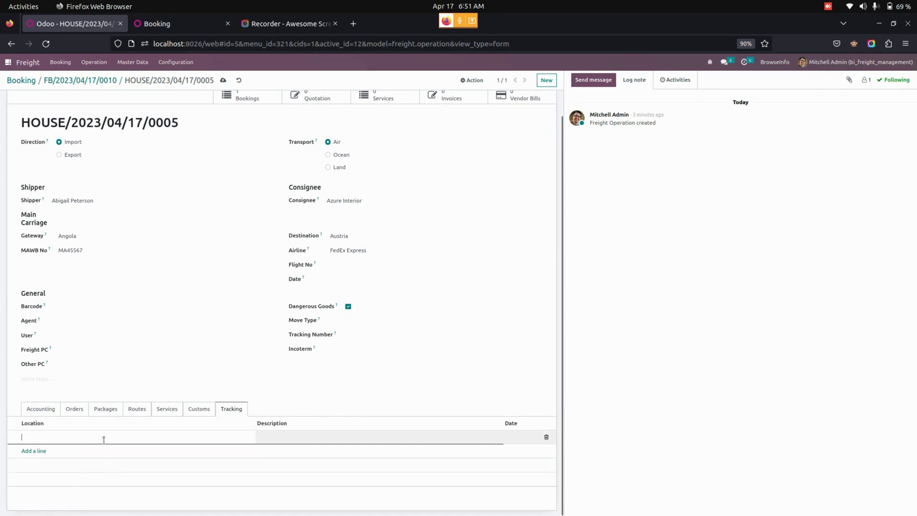
left_click(395, 411)
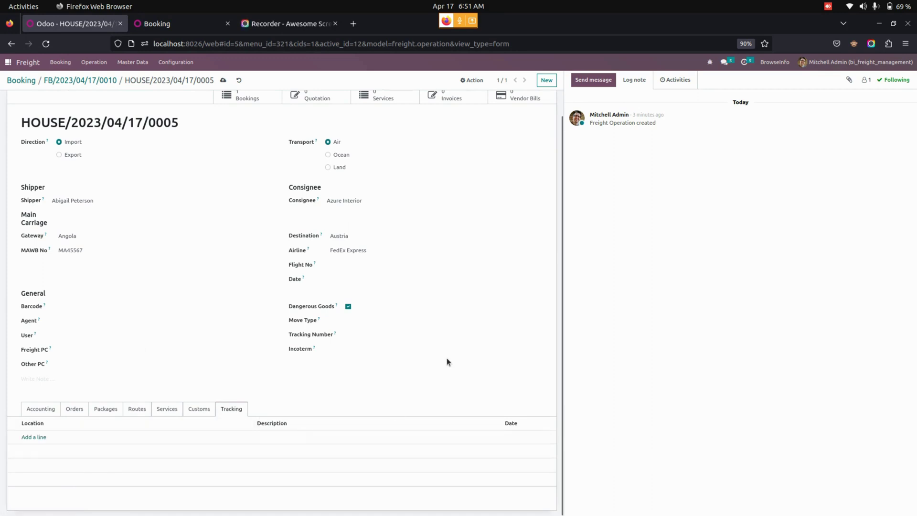
Show the shipment's accounting summary and save the shipment.
left_click(43, 410)
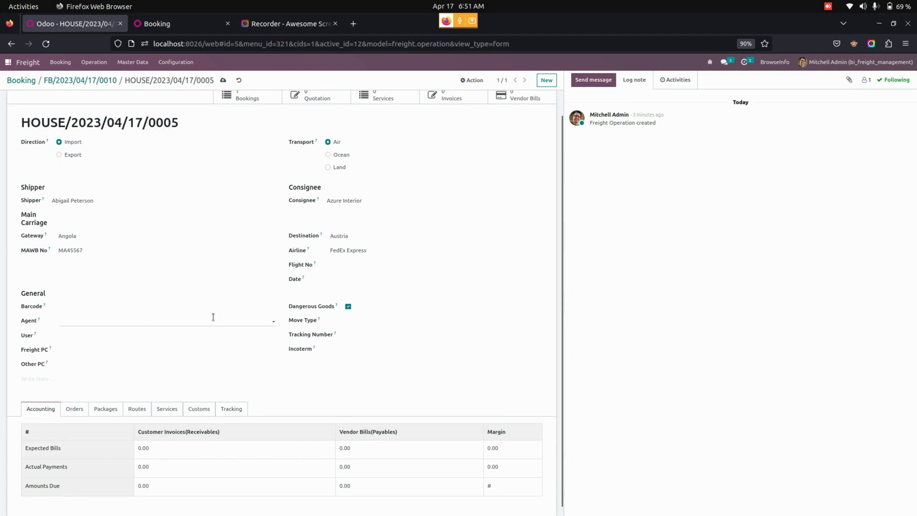
scroll(213, 317, "up", 1)
left_click(258, 122)
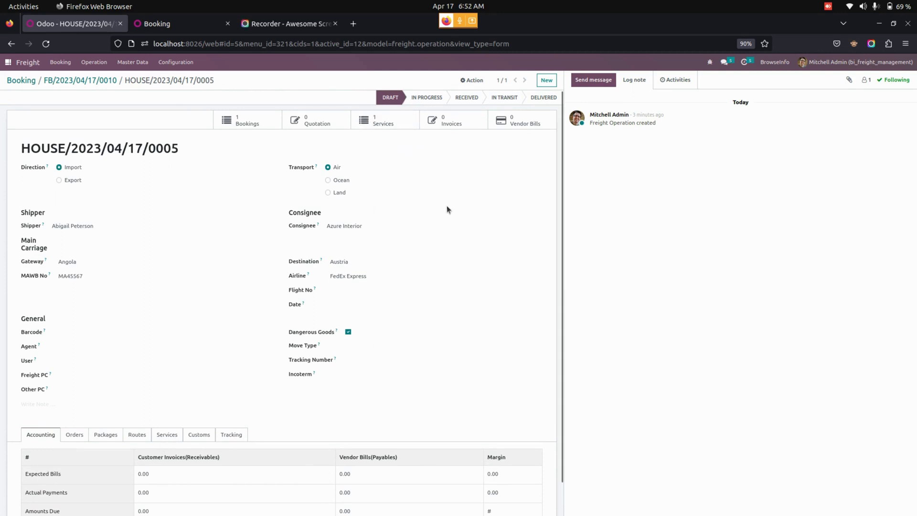
Create a customer invoice from the shipment's Delivery Charge service, invoicing the Agent and choosing a contact as the agent.
left_click(383, 124)
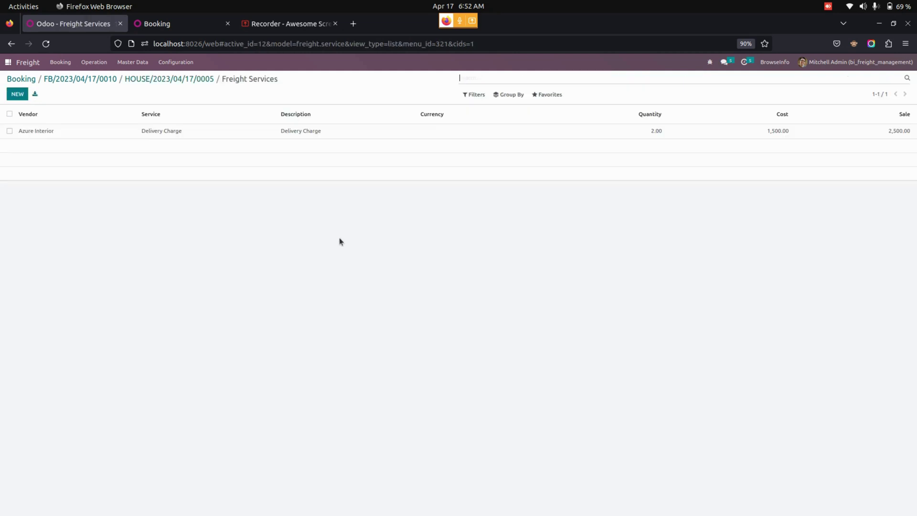
left_click(10, 114)
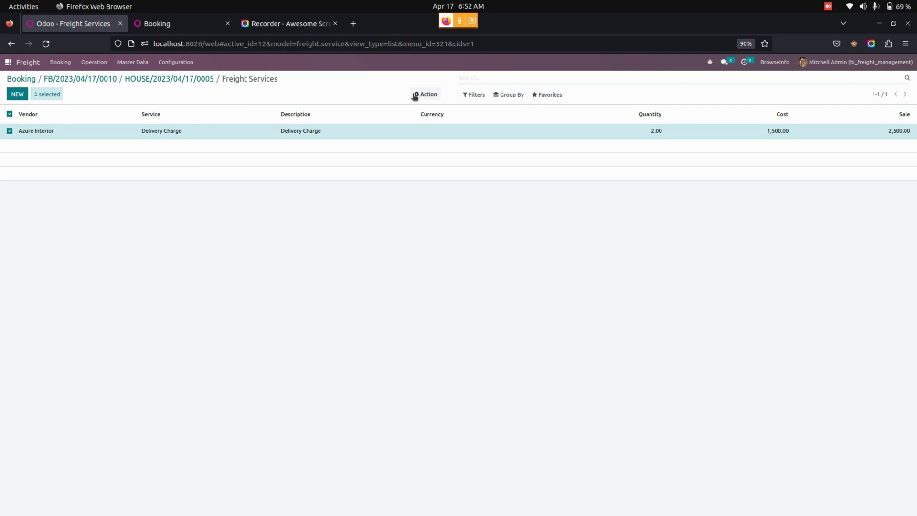
left_click(433, 96)
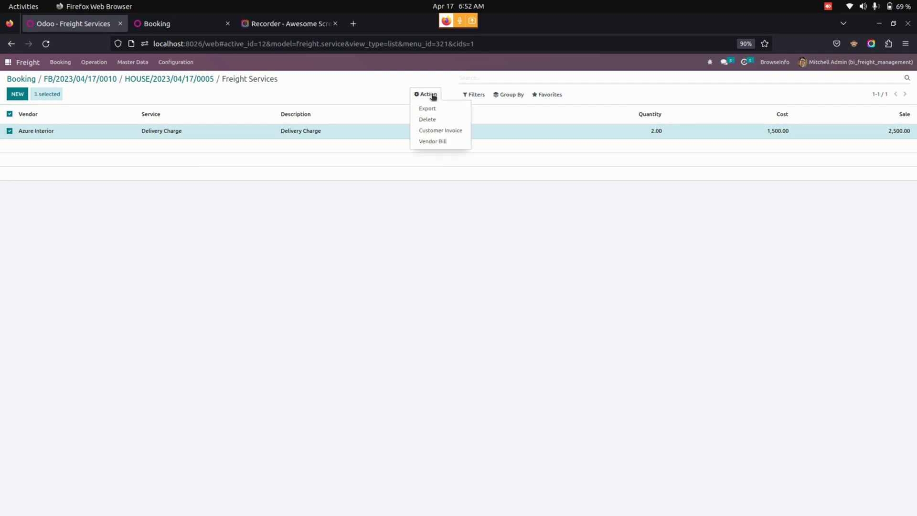
left_click(461, 135)
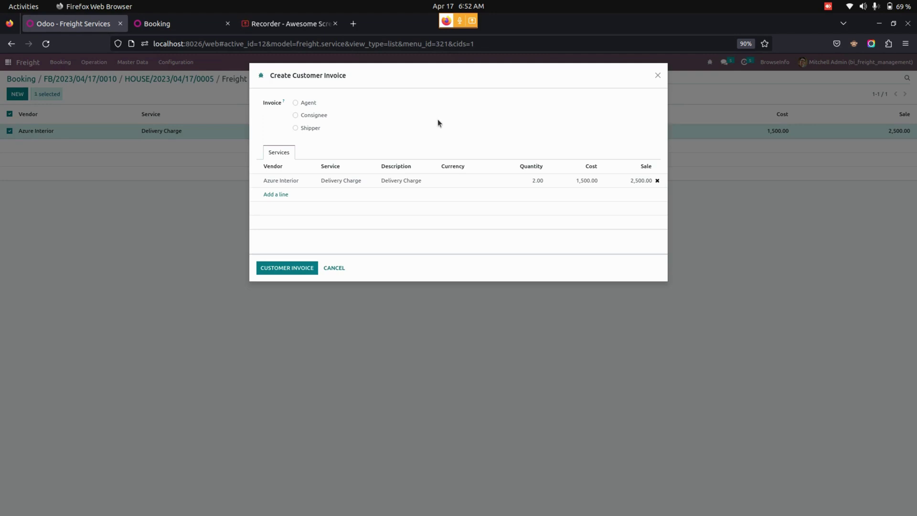
left_click(316, 104)
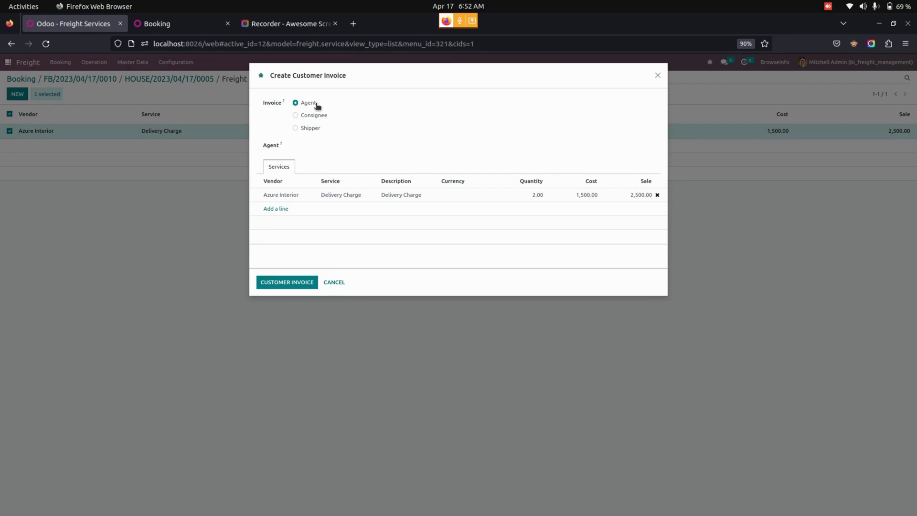
left_click(331, 145)
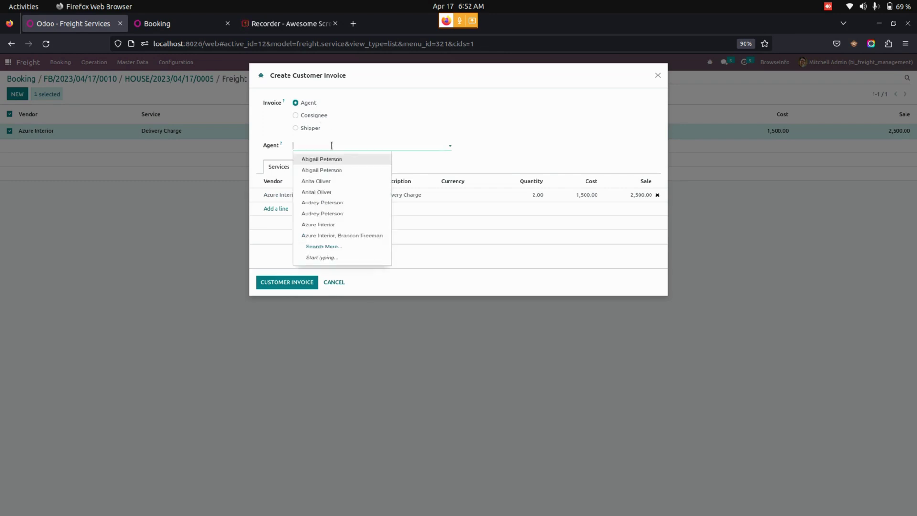
left_click(323, 181)
left_click(292, 284)
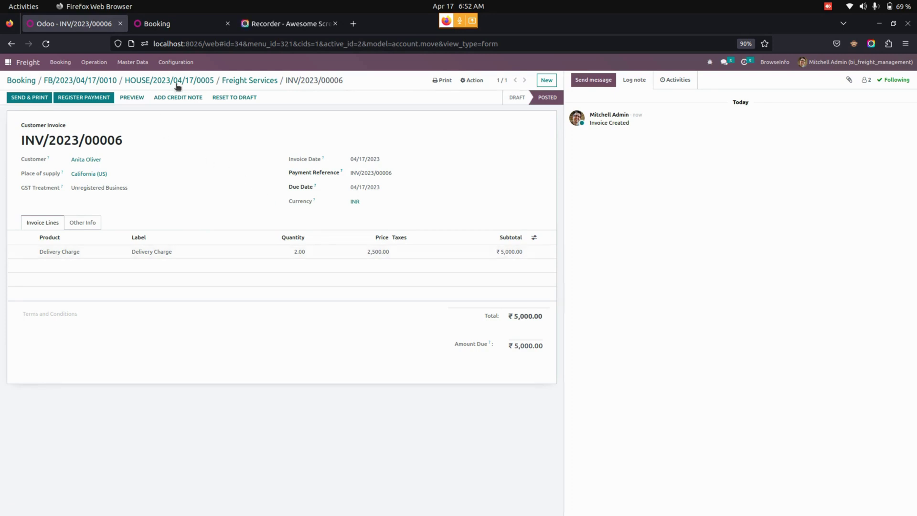
Return to the shipment through its booking and start a vendor bill for its Delivery Charge service.
left_click(158, 81)
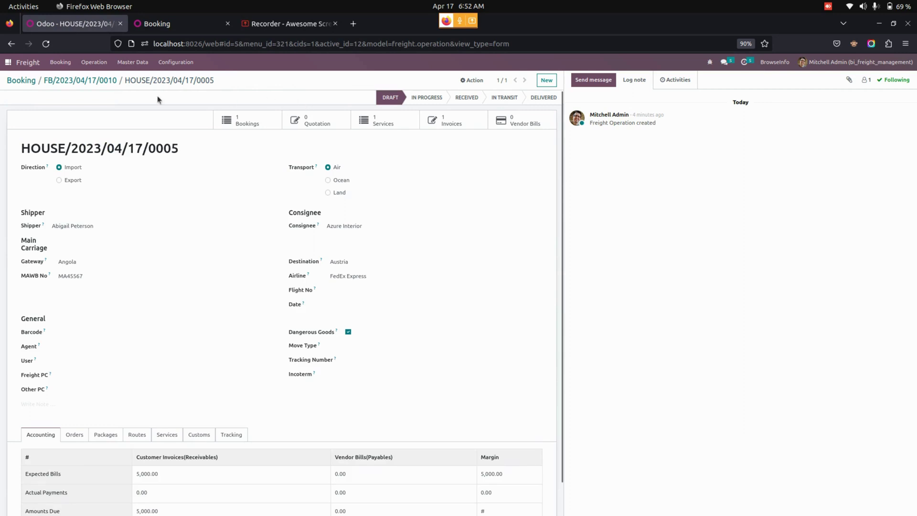
left_click(106, 81)
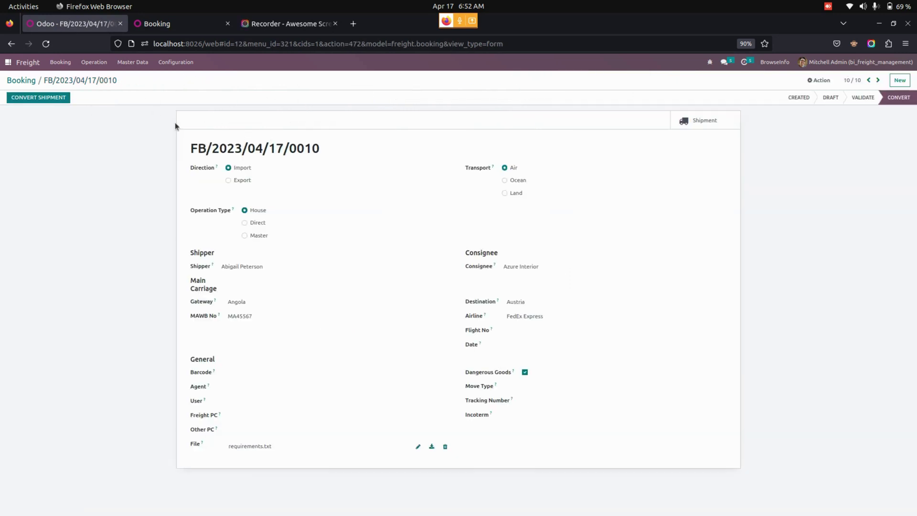
left_click(696, 121)
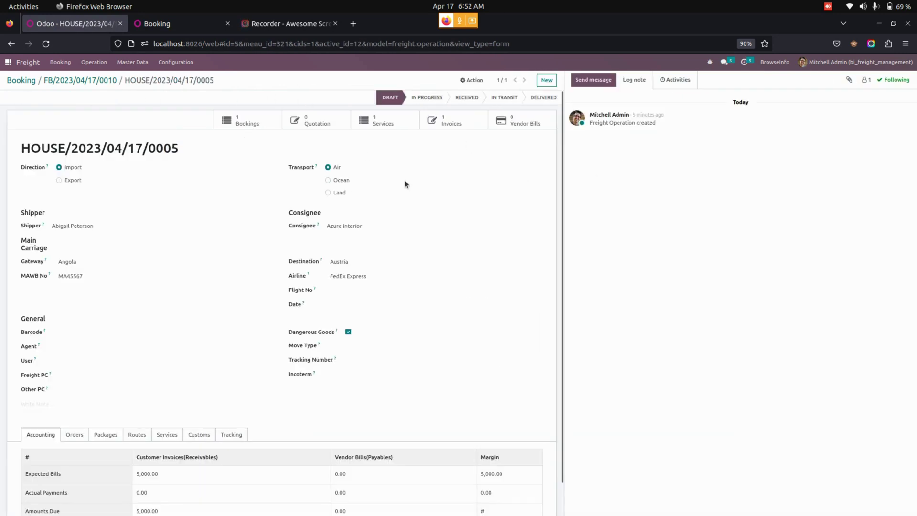
left_click(366, 119)
left_click(9, 113)
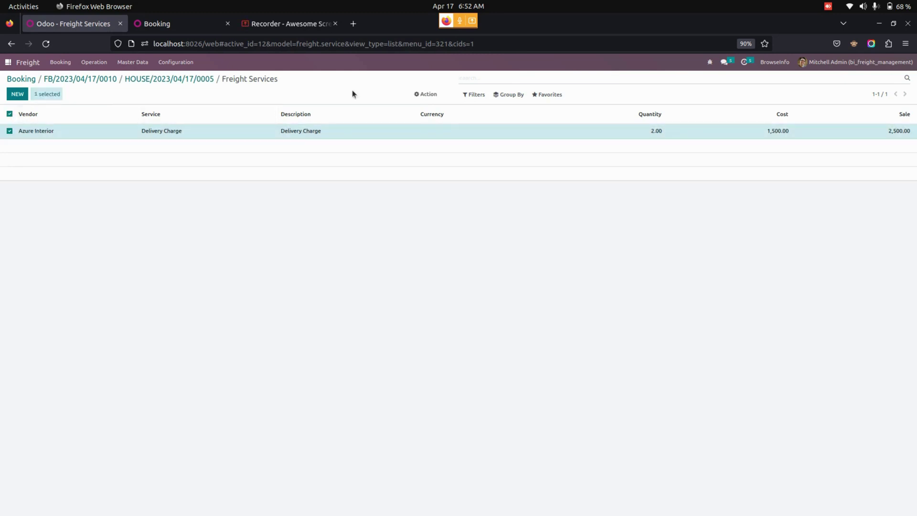
left_click(430, 94)
left_click(442, 142)
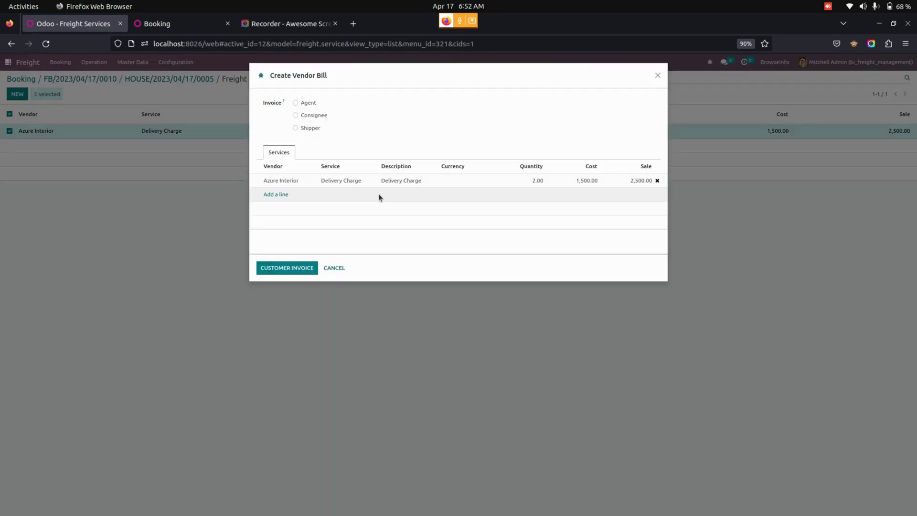
Set the vendor bill's invoice party to Agent, choose an agent contact and create the bill.
left_click(308, 128)
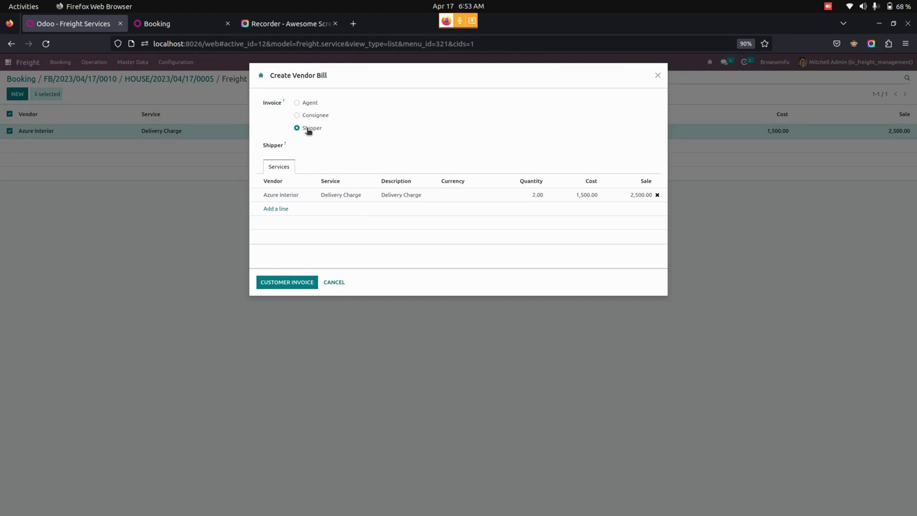
left_click(305, 105)
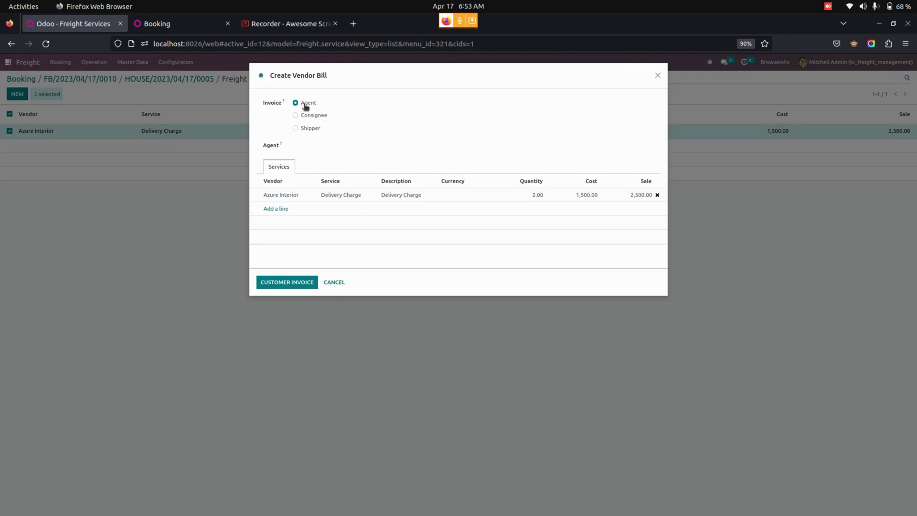
left_click(330, 145)
left_click(332, 210)
left_click(292, 283)
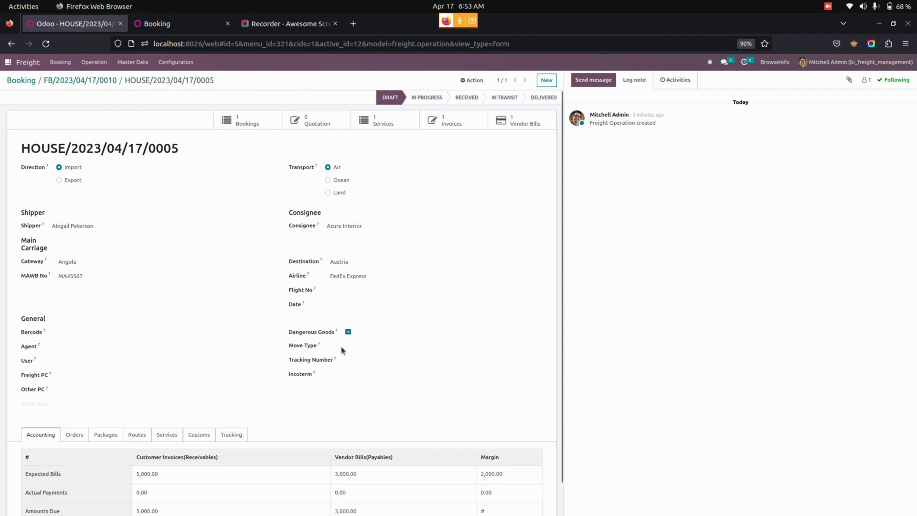
Switch from the shipment to the website and open its Track Shipment page.
scroll(189, 447, "down", 1)
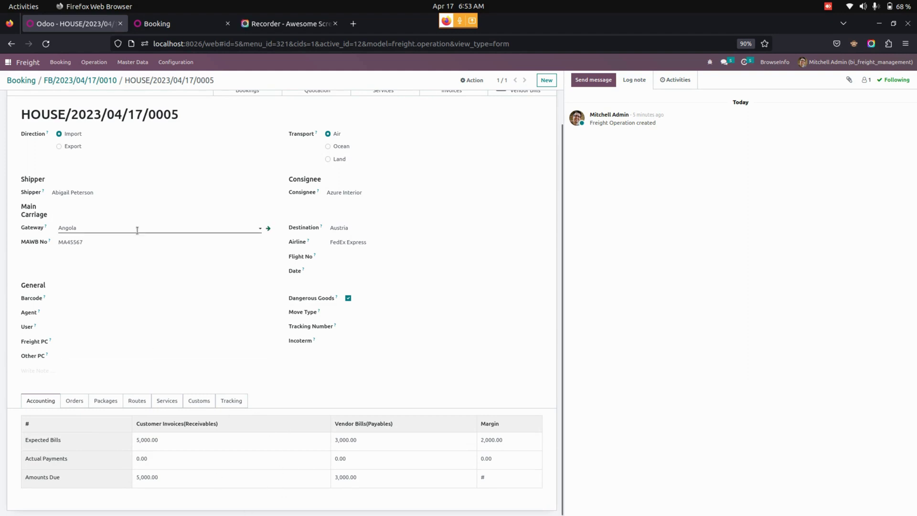
left_click(158, 28)
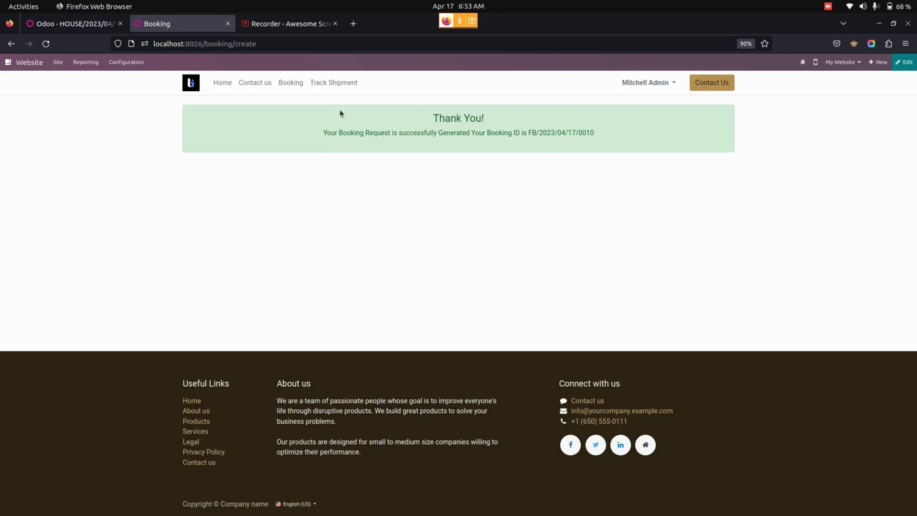
left_click(331, 85)
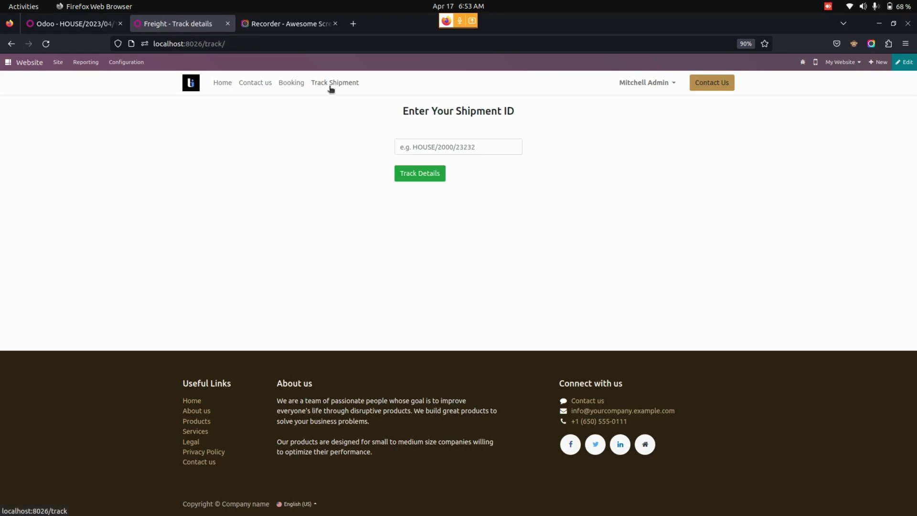
Copy the full shipment ID from the shipment's title in the Freight app.
left_click(95, 24)
double_click(89, 114)
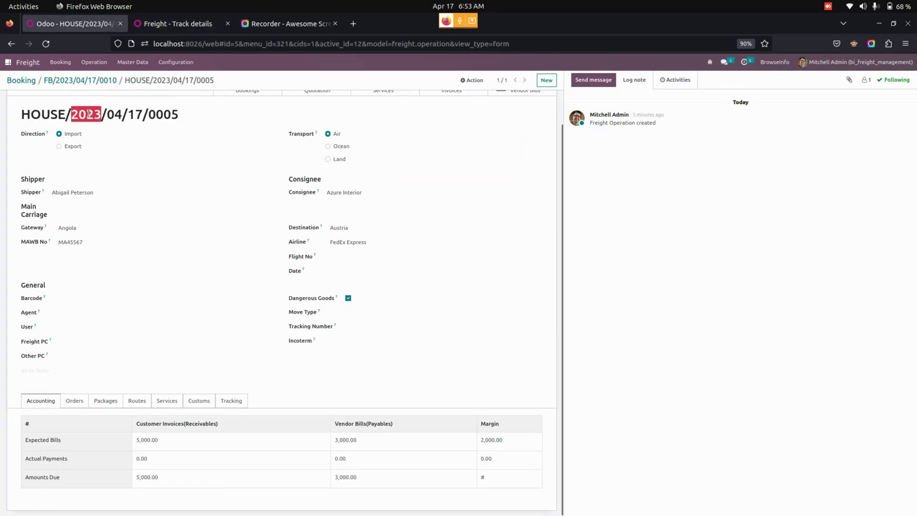
left_click(184, 117)
triple_click(22, 118)
right_click(34, 117)
left_click(67, 127)
Paste the copied shipment ID into the website's tracking form and look up the shipment's tracking details.
left_click(177, 23)
left_click(436, 143)
right_click(437, 145)
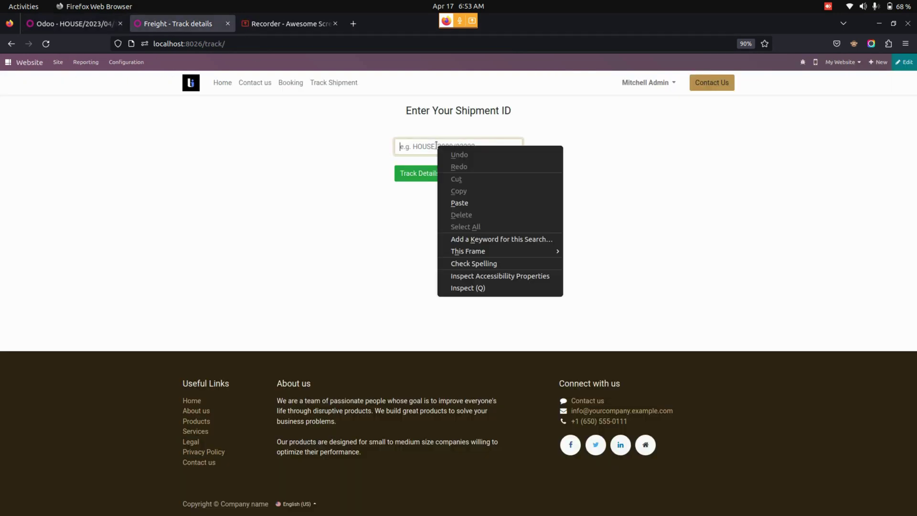
left_click(459, 204)
left_click(426, 175)
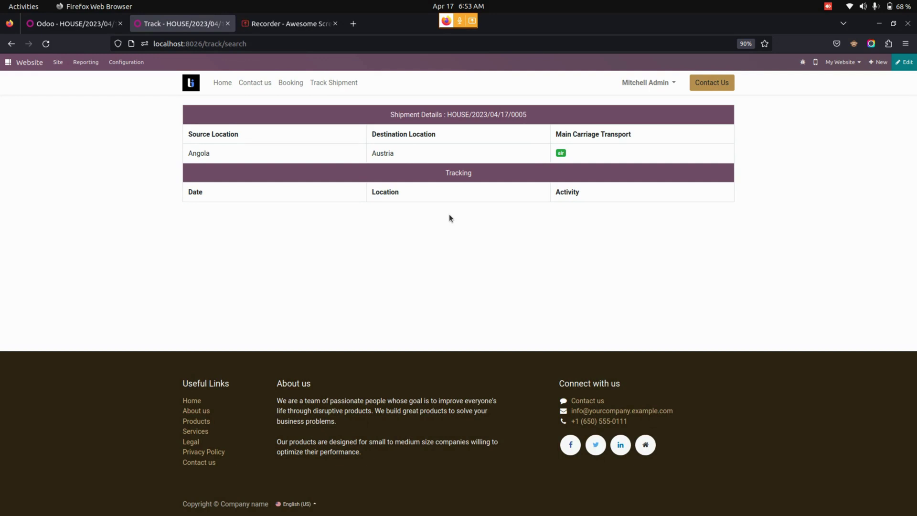
Return to the Freight backend and open the overview of installed apps.
left_click(62, 23)
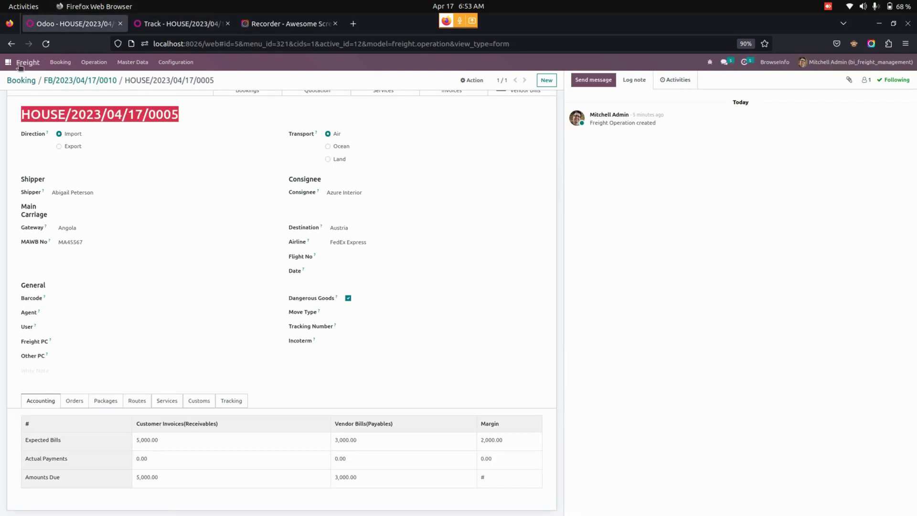
left_click(7, 62)
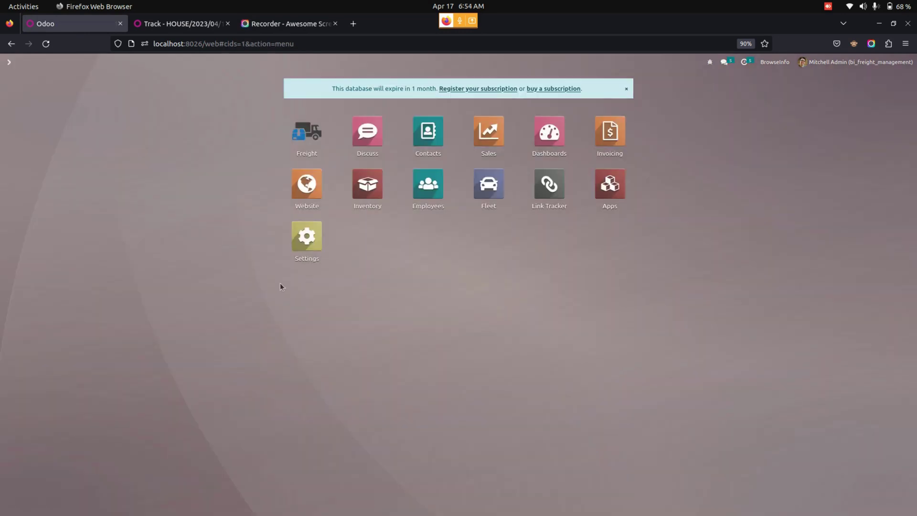